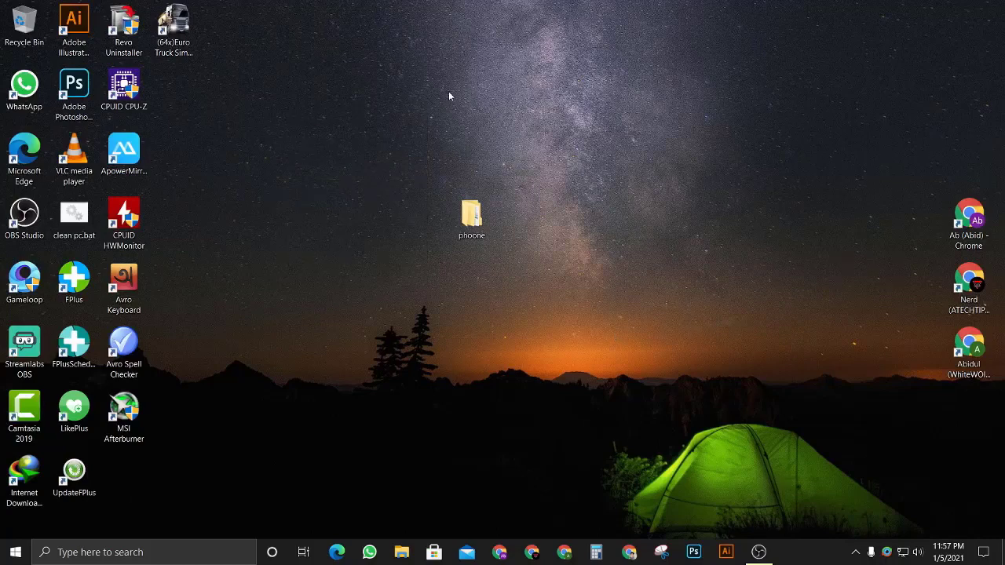
pyautogui.rightClick(445, 60)
pyautogui.click(431, 121)
pyautogui.rightClick(365, 97)
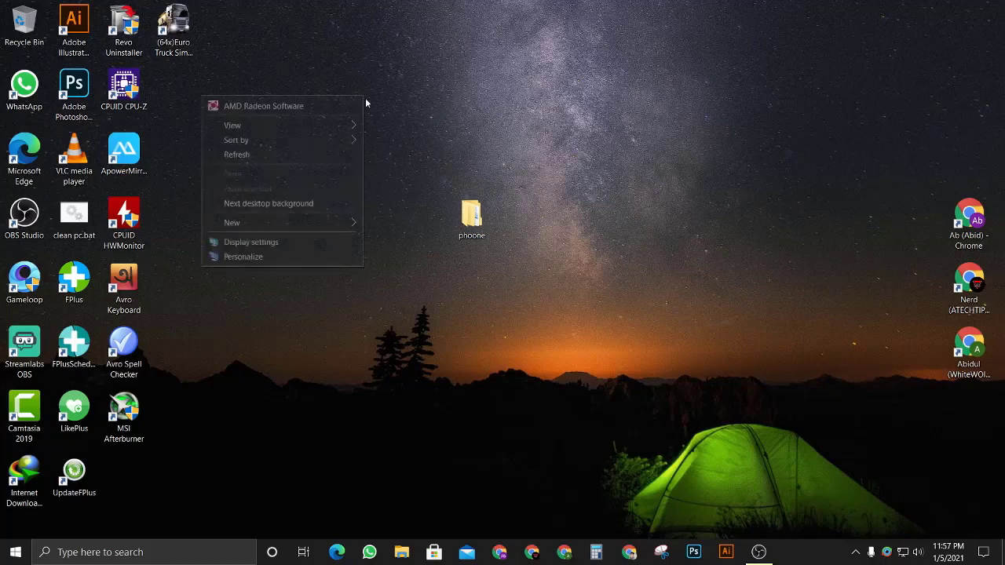
pyautogui.click(365, 152)
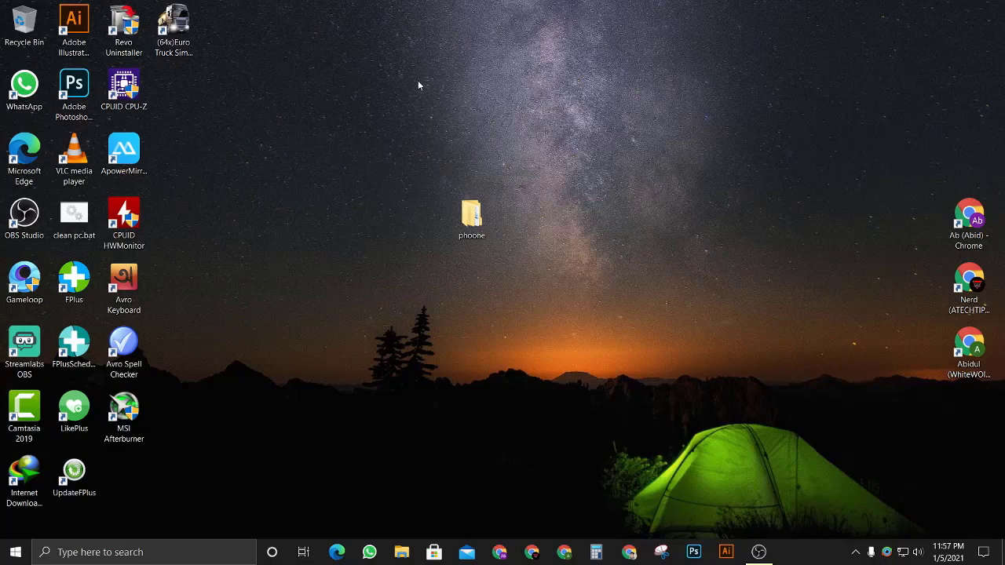
pyautogui.rightClick(457, 71)
pyautogui.click(431, 128)
pyautogui.click(171, 37)
pyautogui.moveTo(197, 68); pyautogui.dragTo(225, 29)
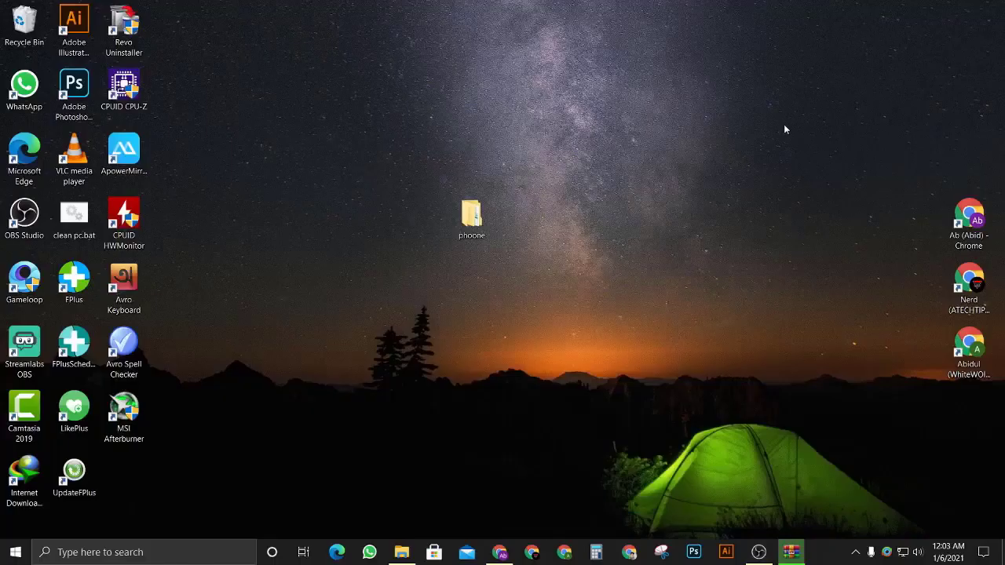
pyautogui.rightClick(783, 124)
pyautogui.click(727, 179)
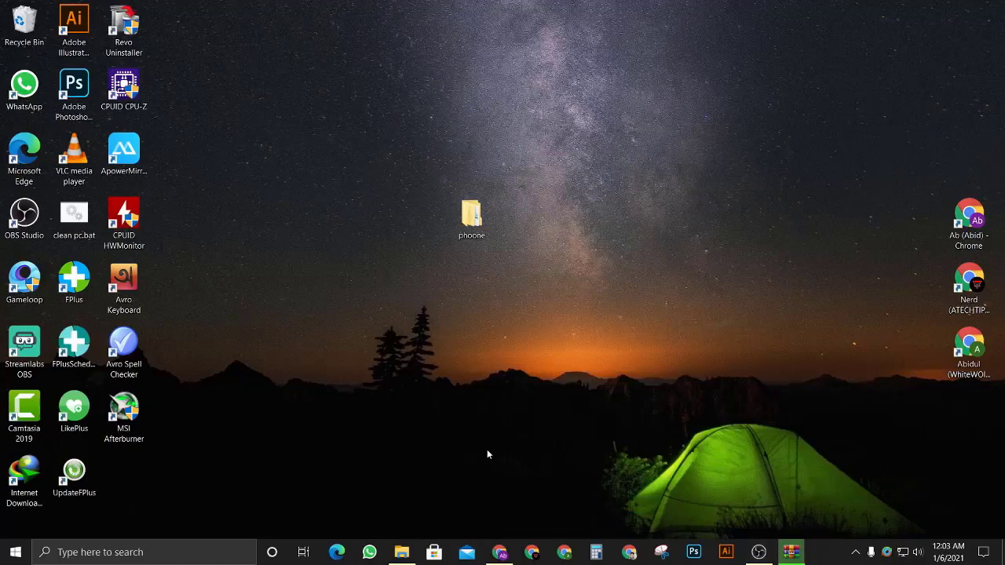
# Switch to Chrome, start downloading the Euro Truck Simulator 2 (Bus+Profile+Pro BD Map v8.4 For 1.36&1.37).rar archive, and cancel the download.
pyautogui.click(500, 553)
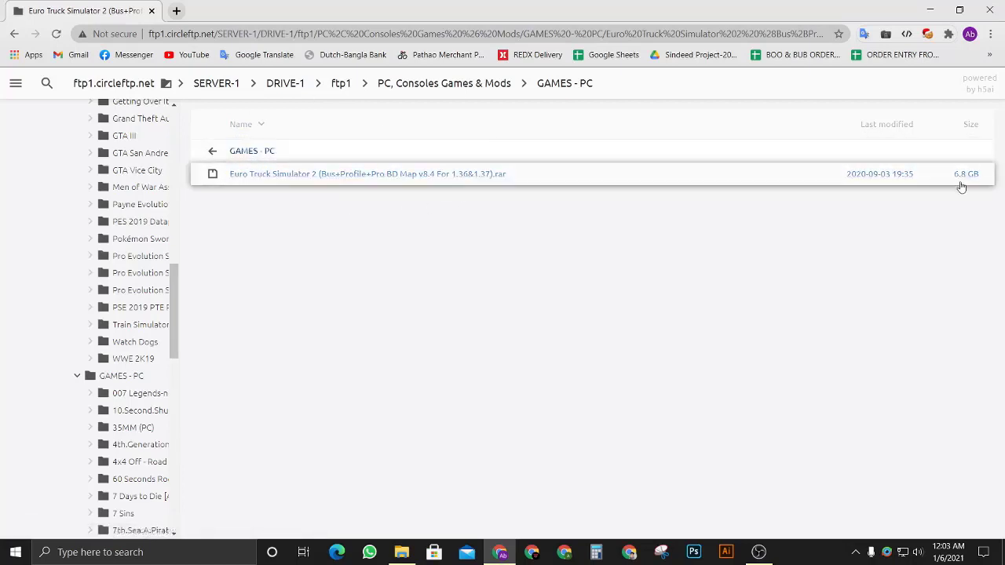
pyautogui.click(396, 181)
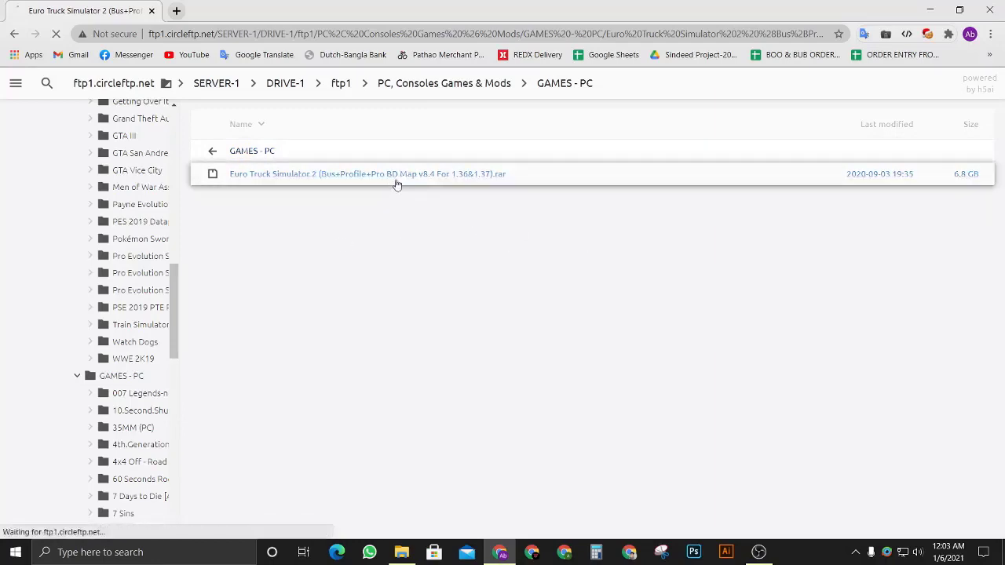
pyautogui.click(499, 334)
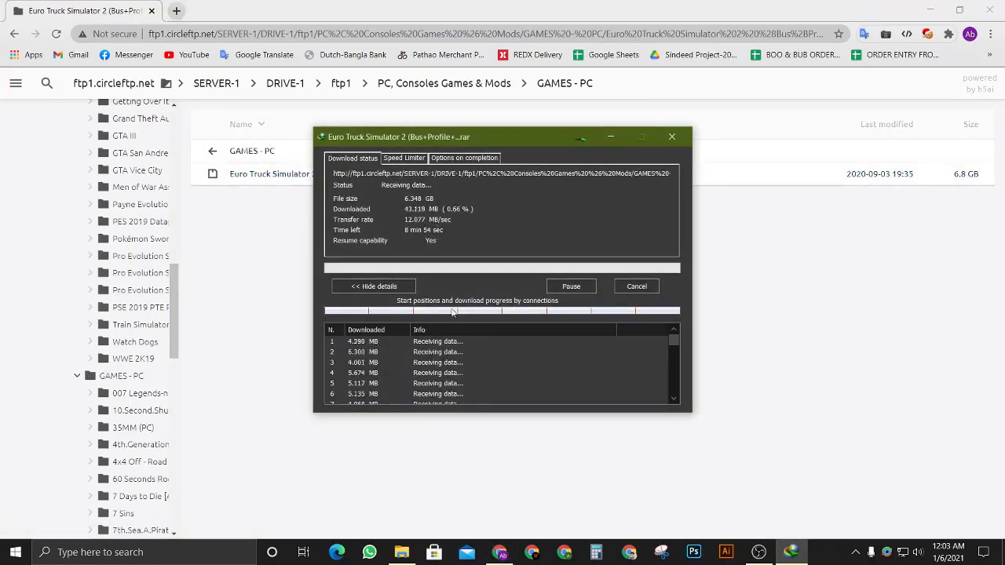
pyautogui.click(636, 286)
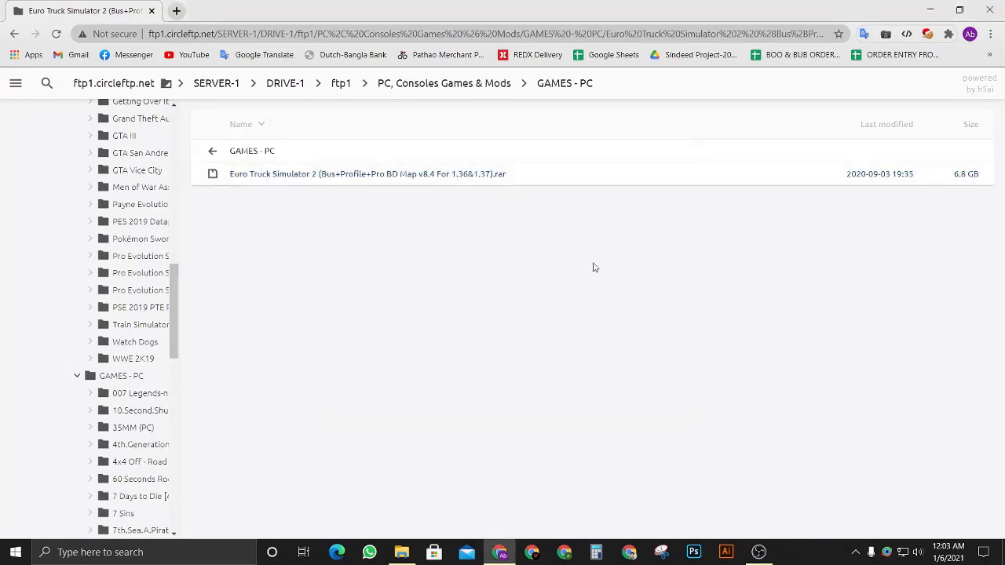
# Switch to File Explorer and open the extracted Euro Truck Simulator 2 (Bus+Profile+Pro BD Map v8.4 For 1.36&1.37) folder inside ets 2.
pyautogui.click(401, 552)
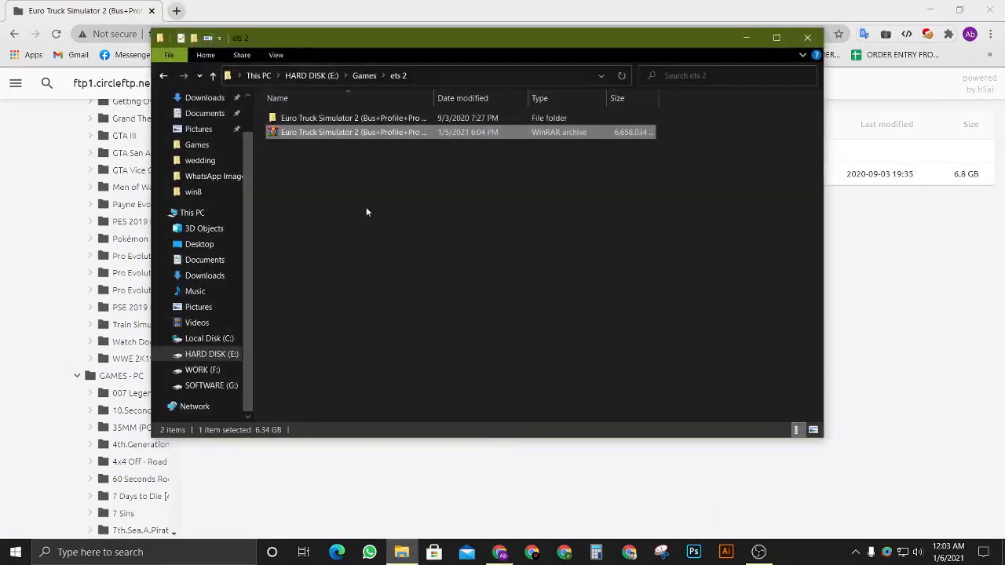
pyautogui.rightClick(327, 133)
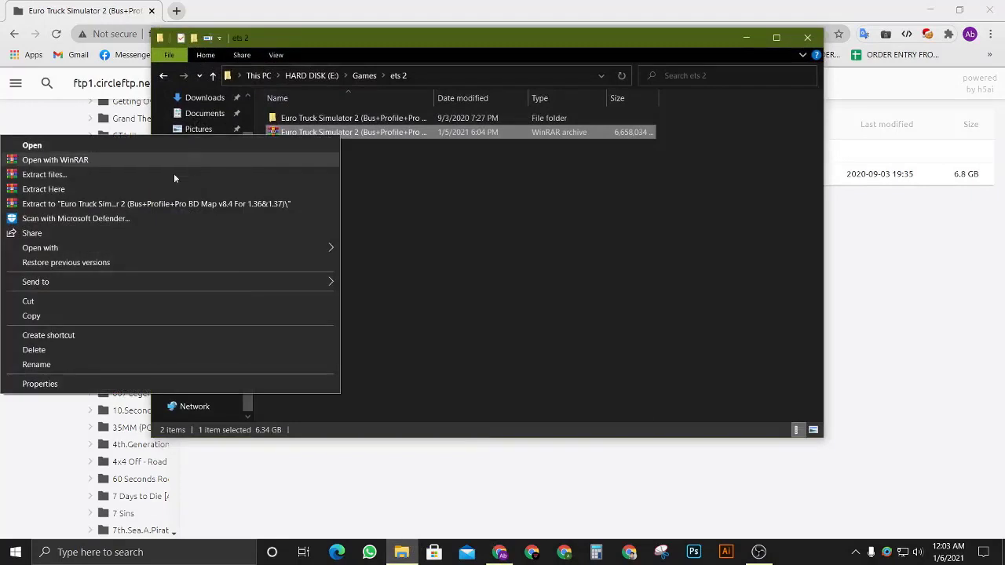
pyautogui.click(421, 188)
pyautogui.rightClick(511, 179)
pyautogui.click(506, 251)
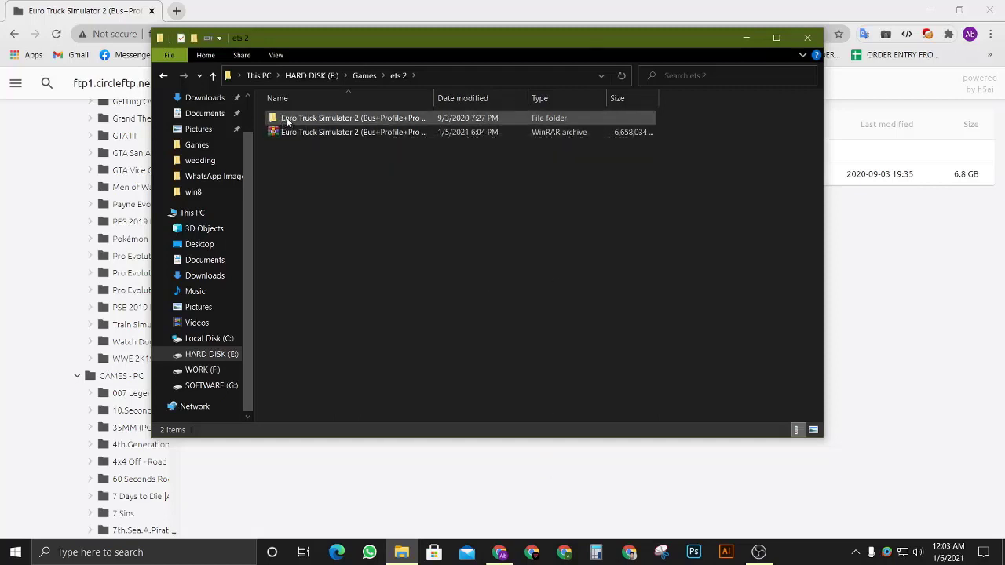
pyautogui.click(813, 429)
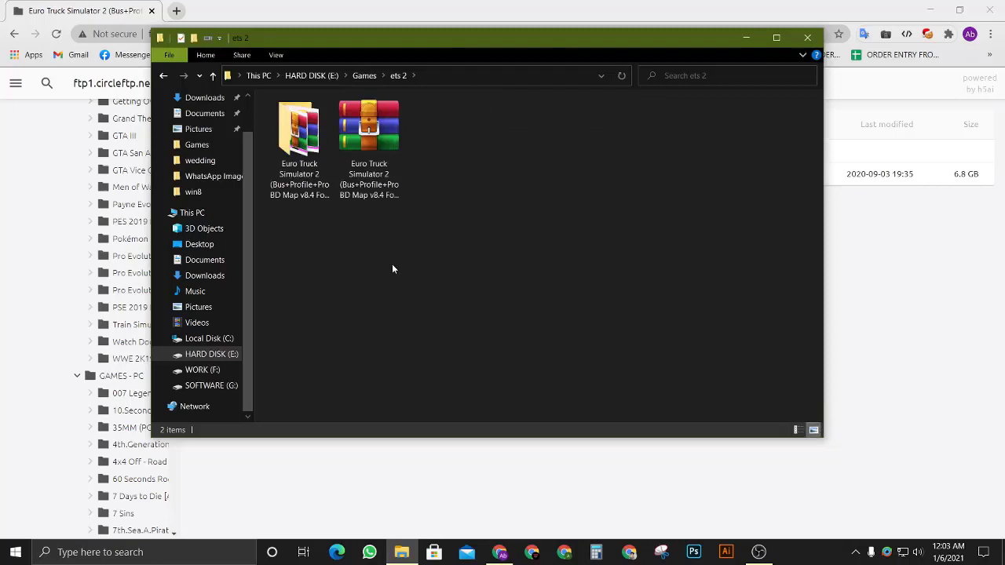
pyautogui.doubleClick(297, 156)
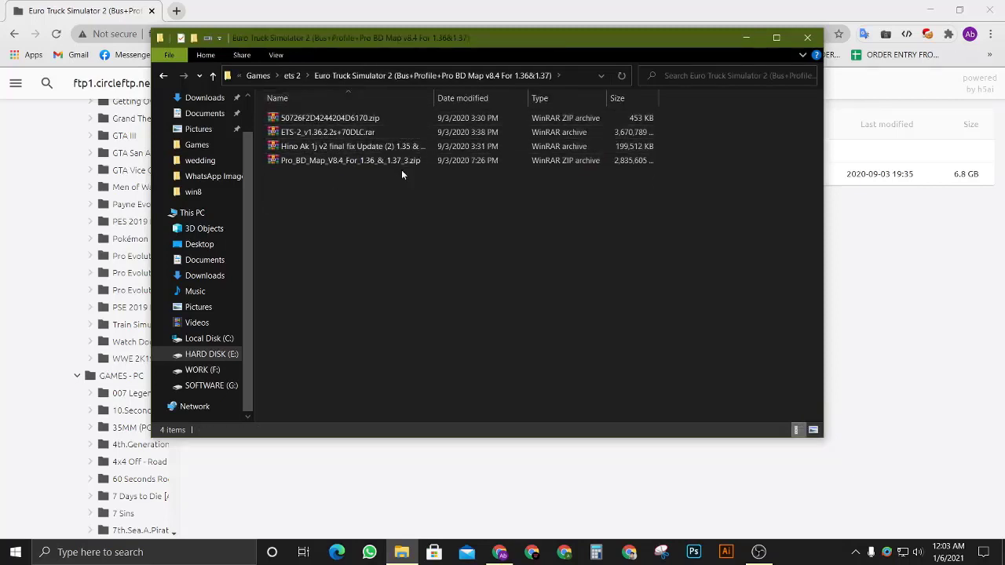
# Extract the ETS-2_v1.36.2.2s+70DLC.rar archive into the current folder and refresh the file list.
pyautogui.click(329, 161)
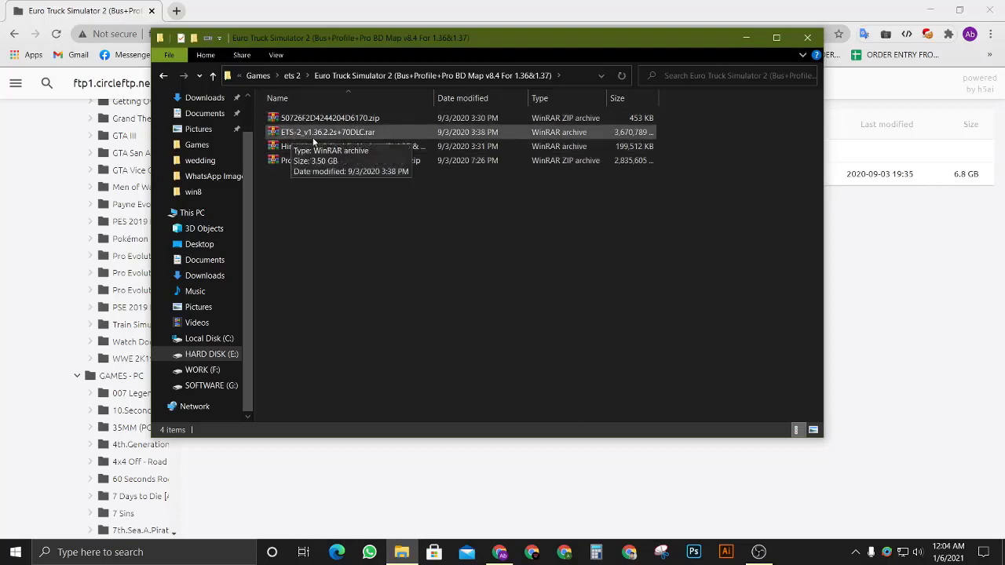
pyautogui.rightClick(362, 140)
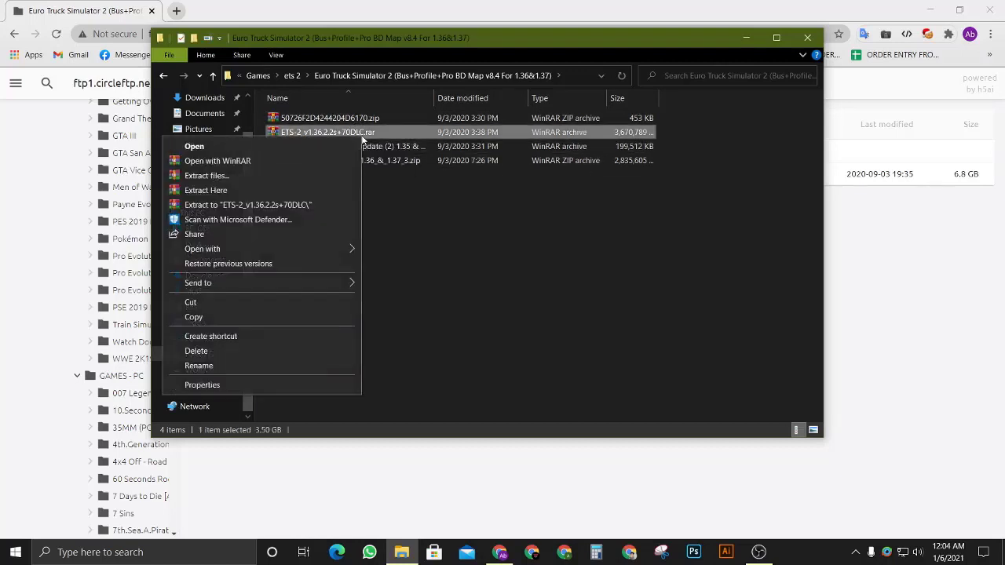
pyautogui.click(276, 189)
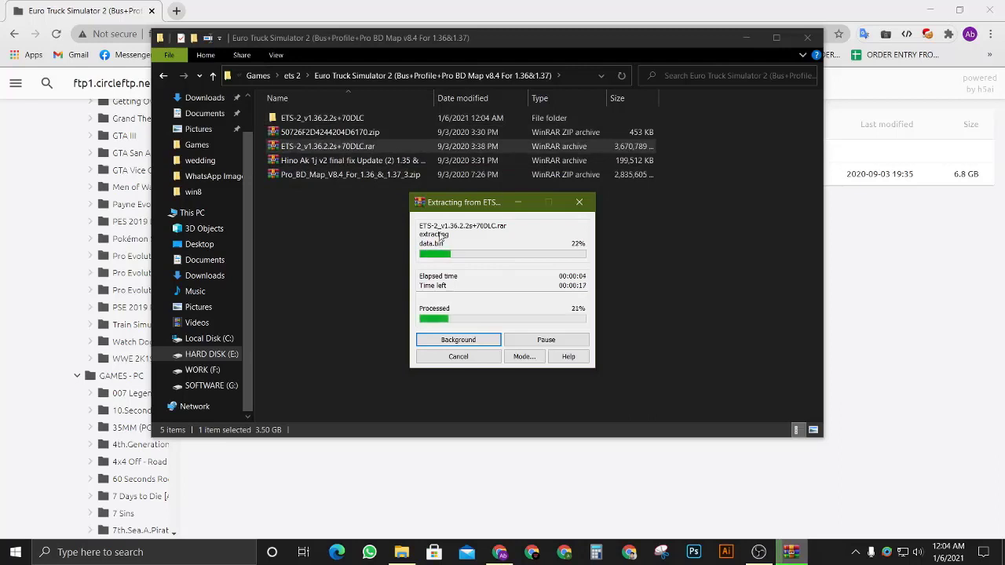
pyautogui.moveTo(459, 210); pyautogui.dragTo(474, 229)
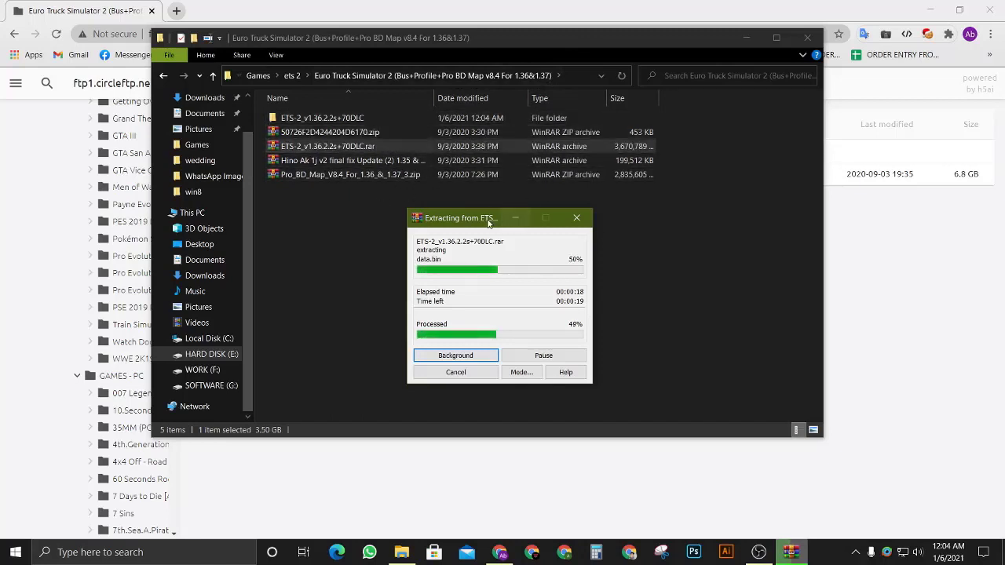
pyautogui.moveTo(478, 221); pyautogui.dragTo(503, 221)
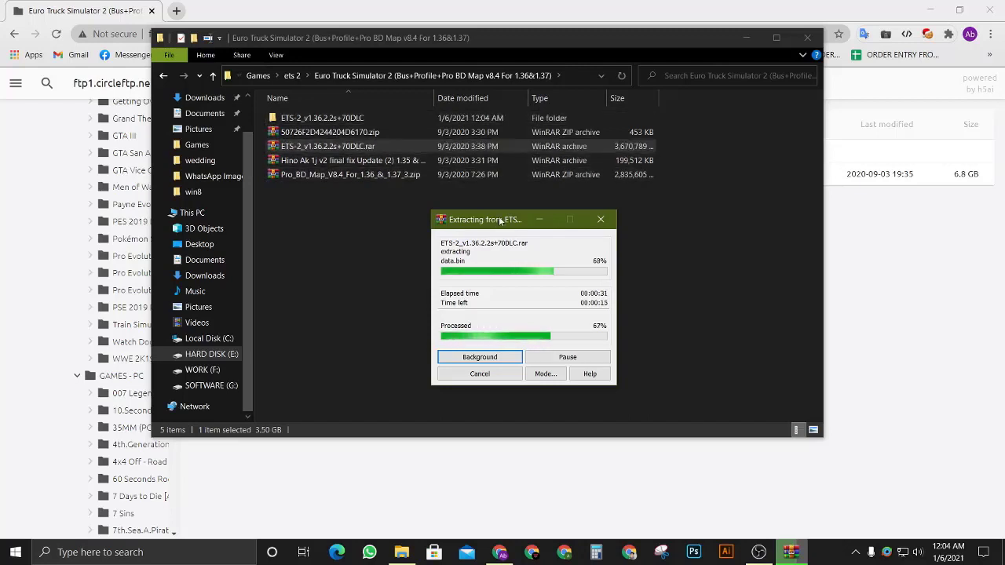
pyautogui.moveTo(499, 220)
pyautogui.mouseDown()
pyautogui.moveTo(477, 220)
pyautogui.moveTo(559, 223)
pyautogui.moveTo(493, 222)
pyautogui.mouseUp()
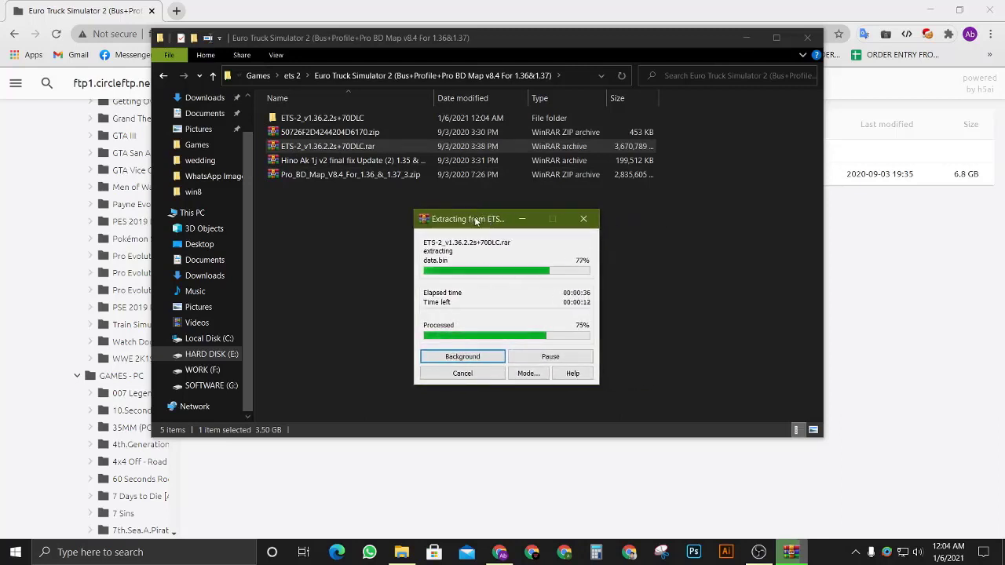
pyautogui.moveTo(478, 219); pyautogui.dragTo(414, 210)
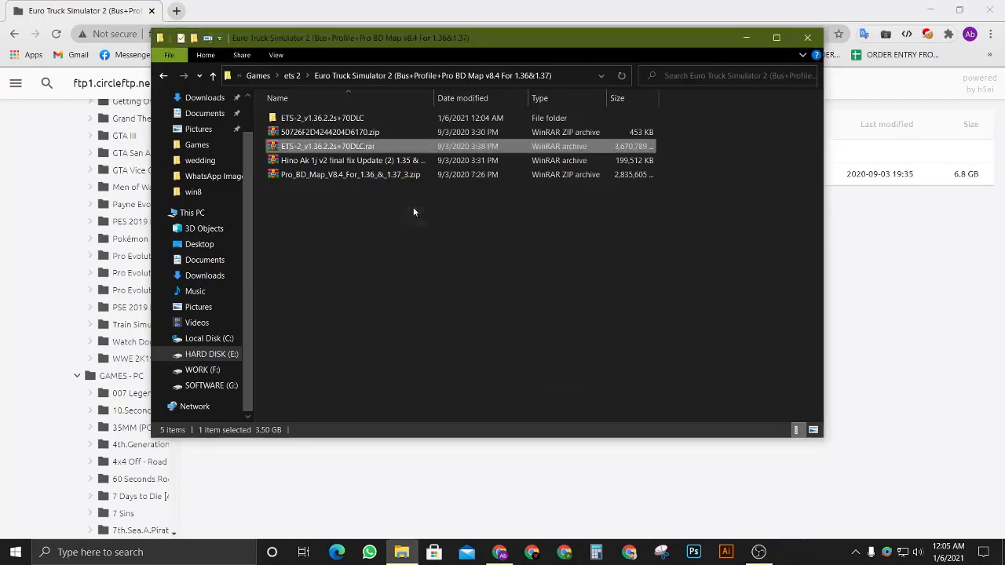
pyautogui.rightClick(388, 213)
pyautogui.click(363, 287)
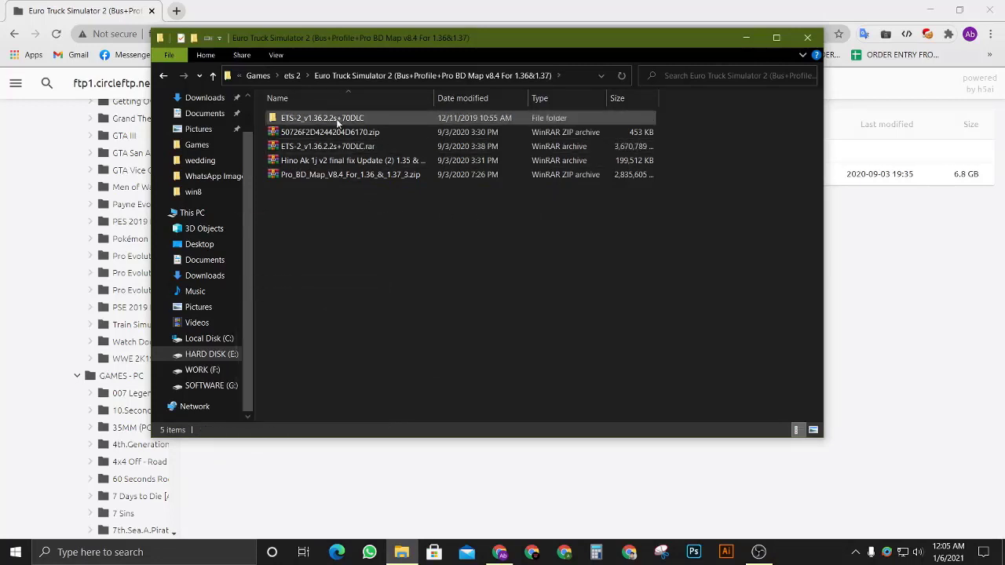
# Run setup.exe from the ETS-2_v1.36.2.2s+70DLC folder as administrator and start the installer in English.
pyautogui.doubleClick(365, 119)
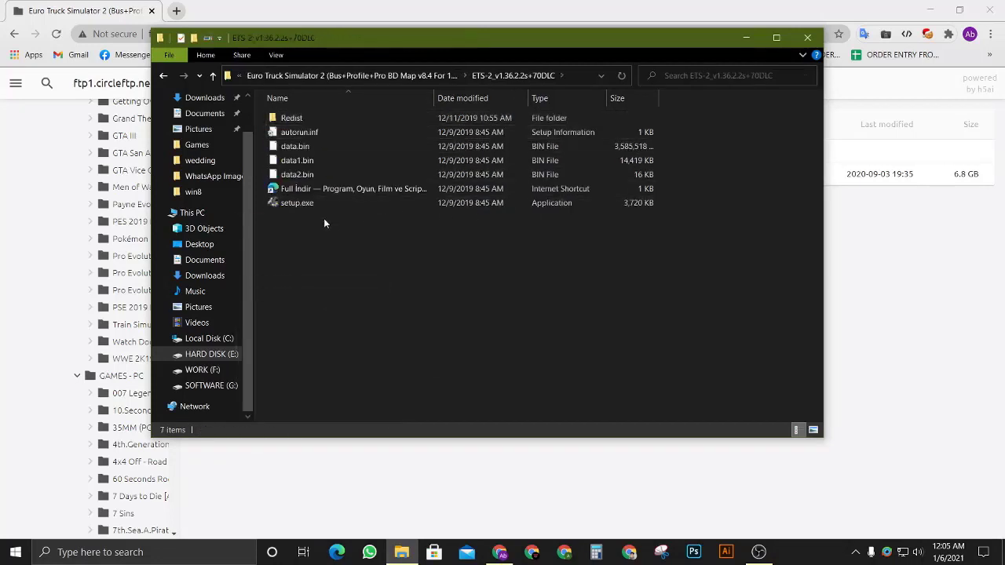
pyautogui.click(354, 207)
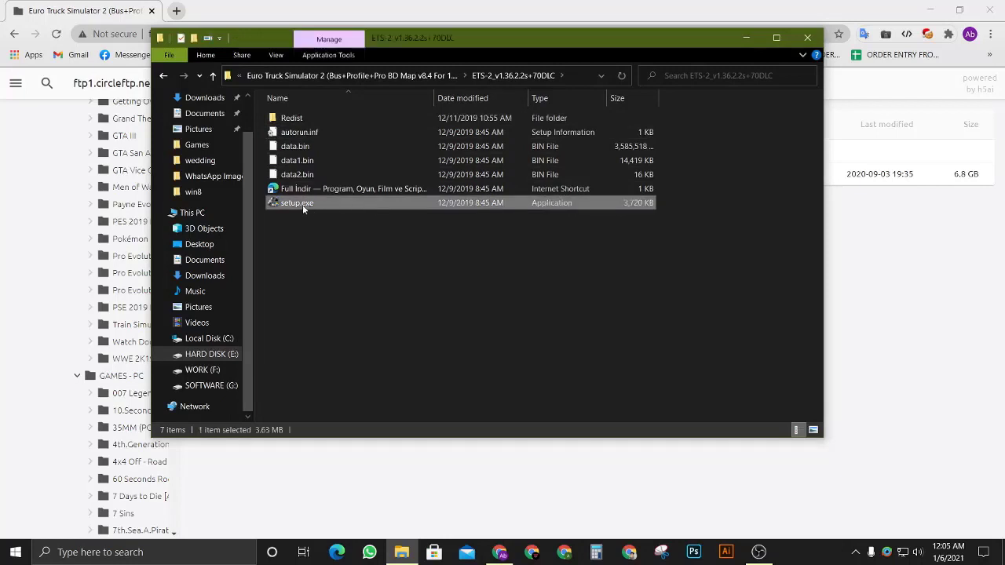
pyautogui.rightClick(329, 205)
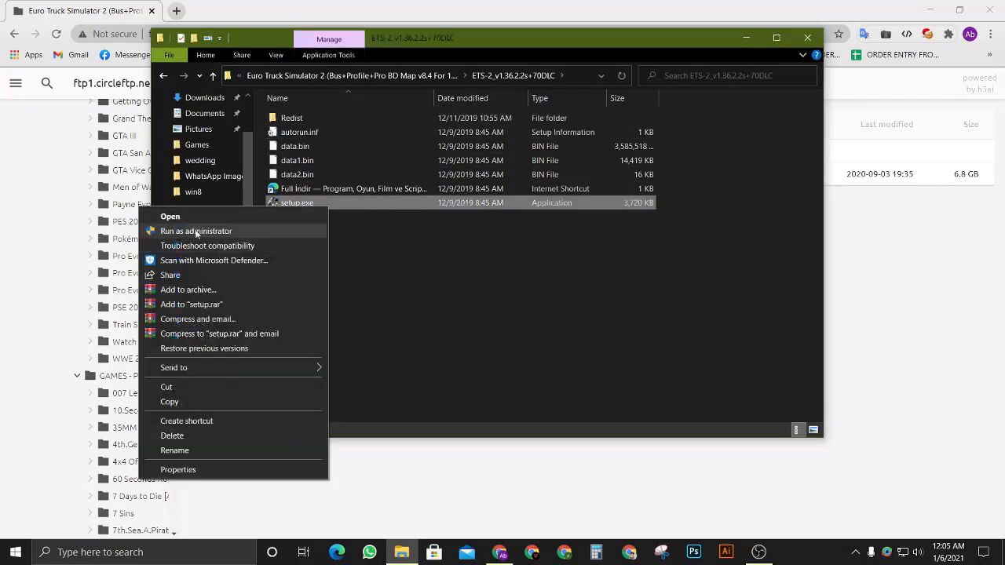
pyautogui.click(280, 234)
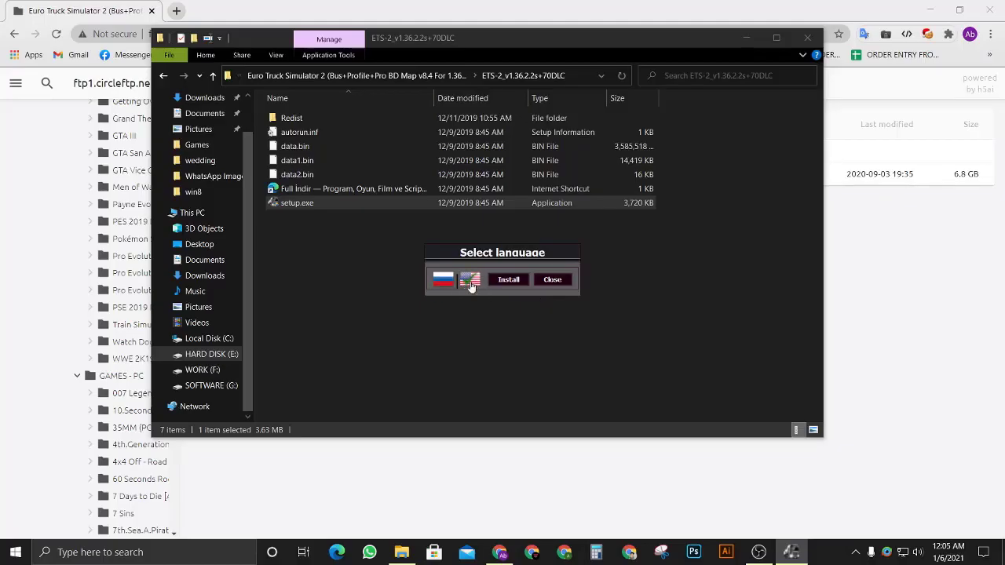
pyautogui.click(509, 283)
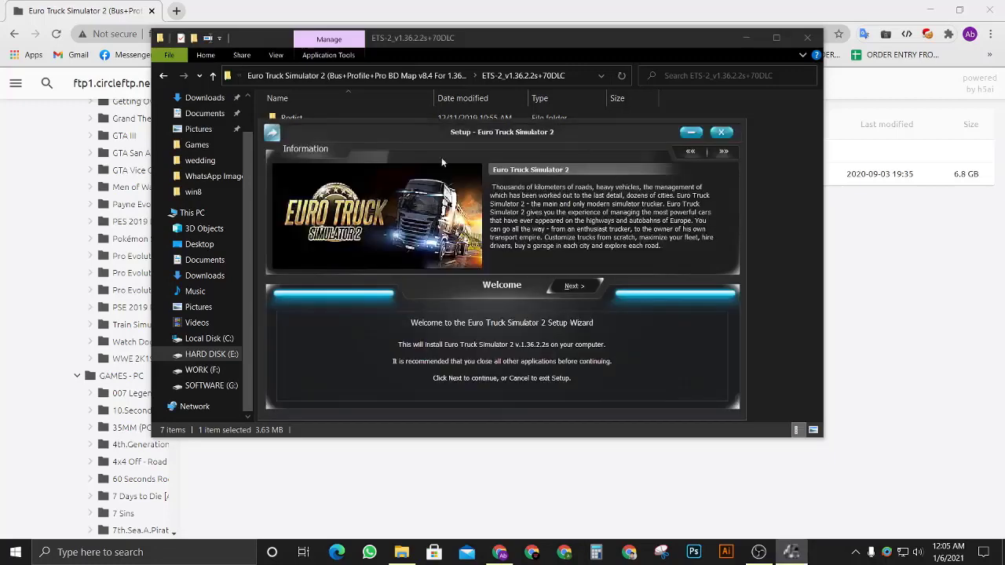
# Set the game's installation directory to E:\Games\ets 2\Euro Truck Simulator 2 and continue to the component selection.
pyautogui.moveTo(496, 132); pyautogui.dragTo(491, 118)
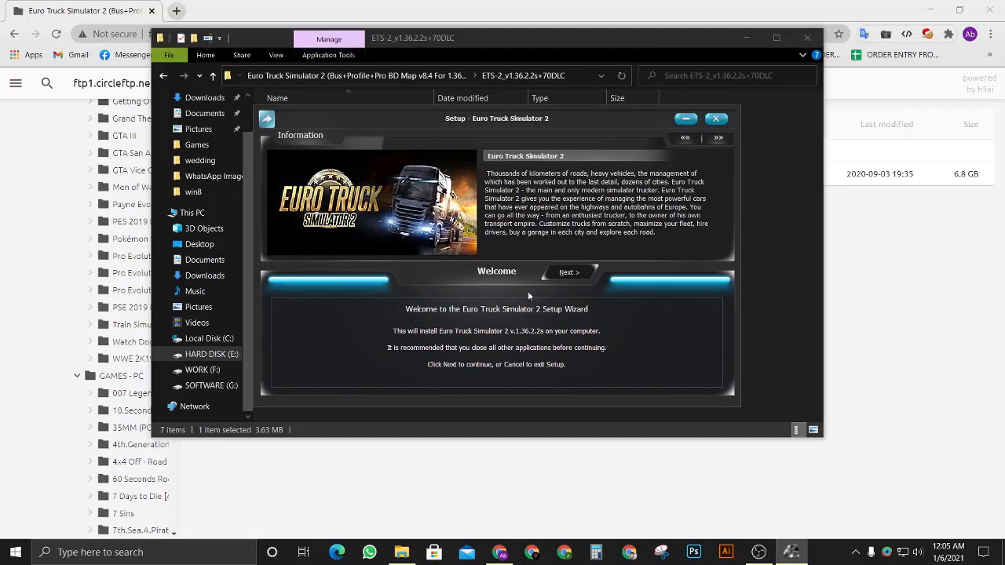
pyautogui.click(566, 272)
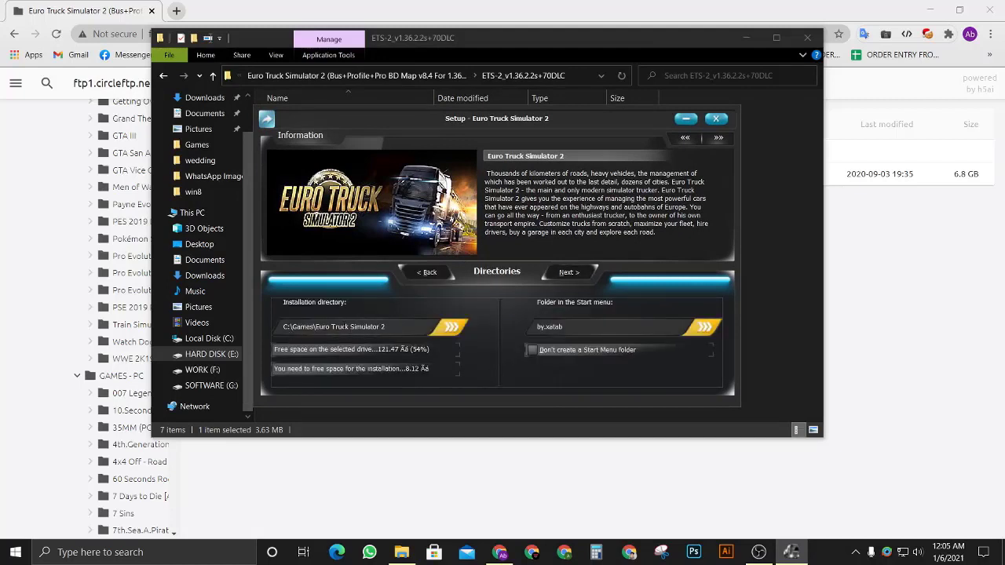
pyautogui.click(451, 327)
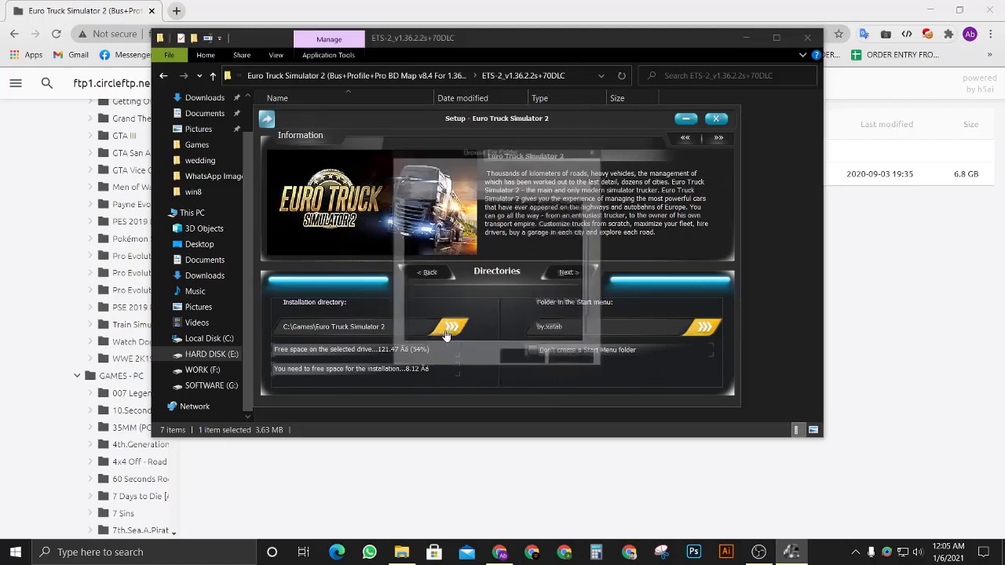
pyautogui.scroll(-1, 463, 265)
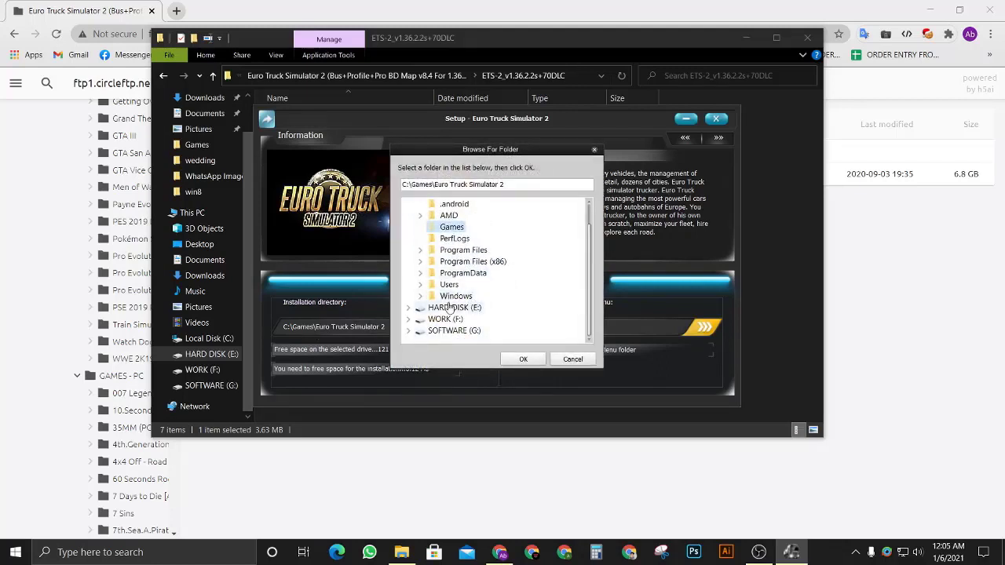
pyautogui.click(445, 320)
pyautogui.doubleClick(454, 307)
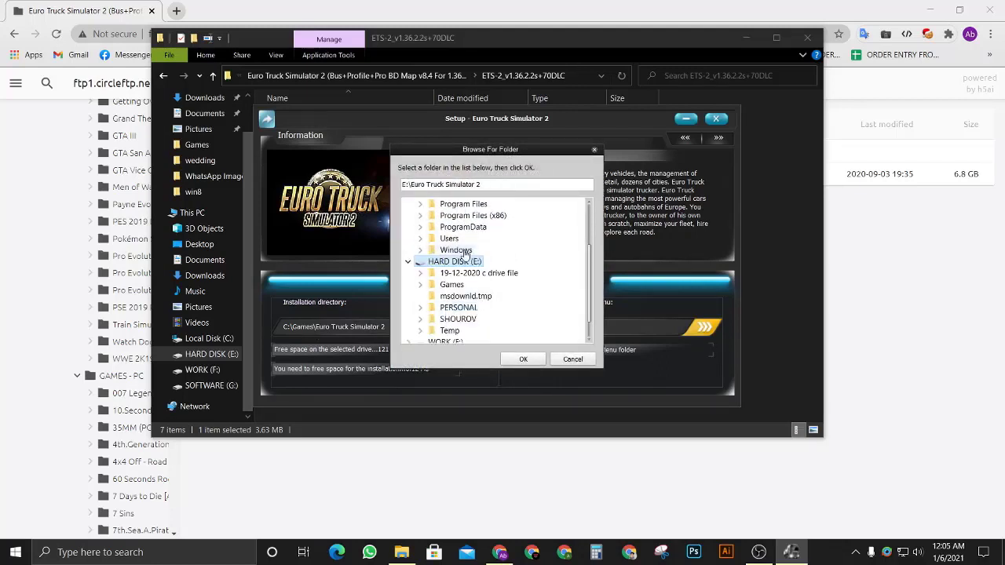
pyautogui.doubleClick(453, 286)
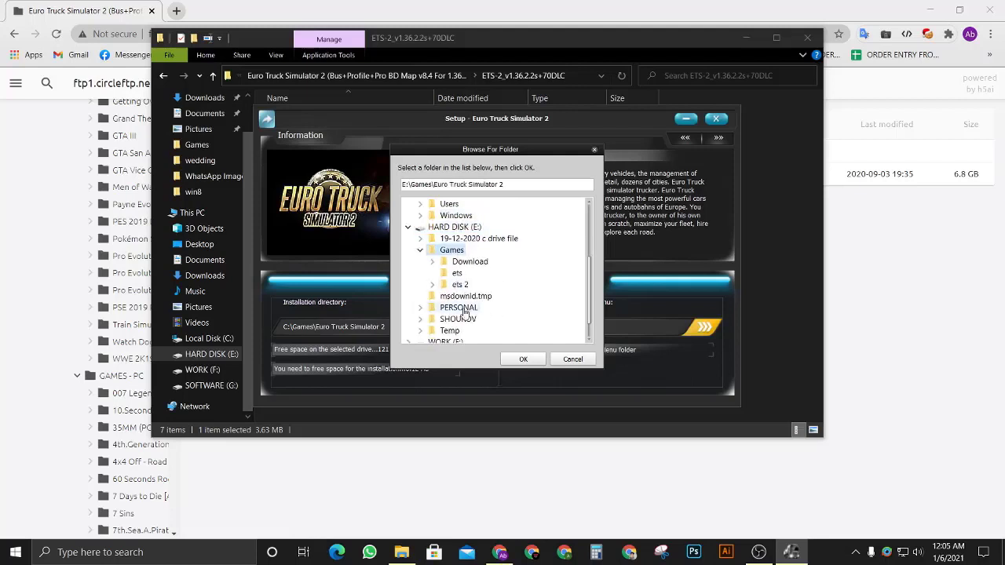
pyautogui.scroll(-1, 465, 289)
pyautogui.doubleClick(464, 288)
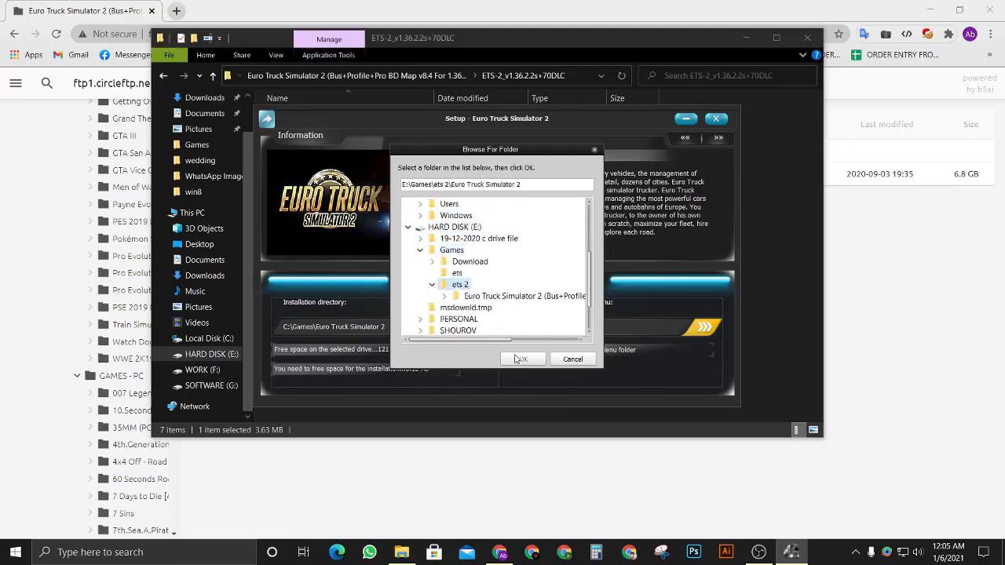
pyautogui.click(519, 359)
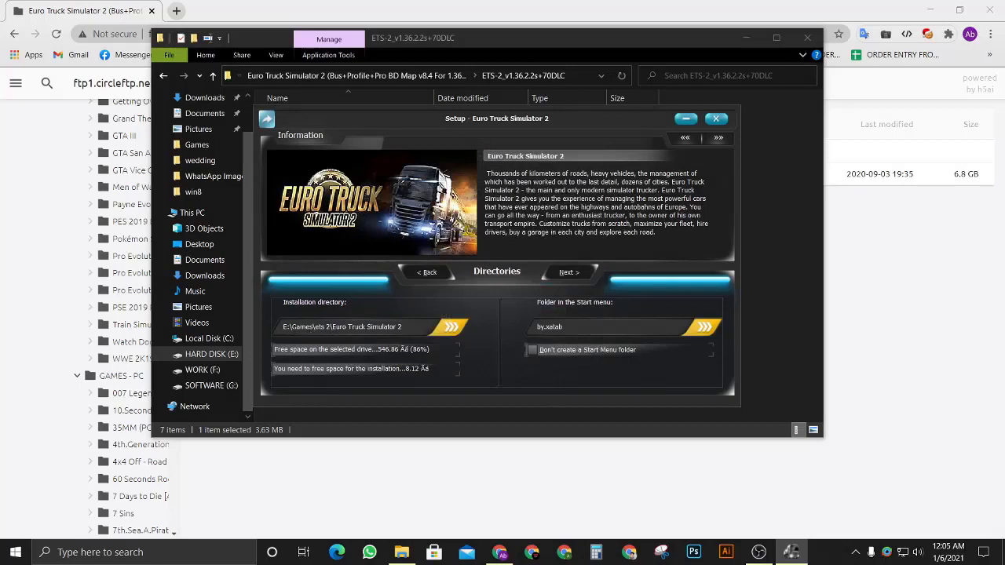
pyautogui.click(568, 272)
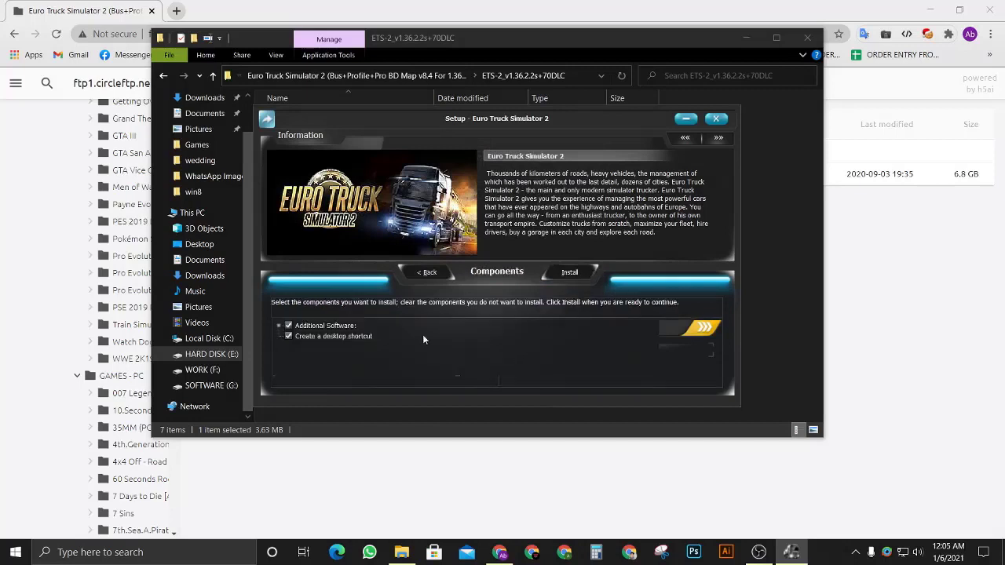
# Start installing with additional software and a desktop shortcut, and complete the DirectX setup by accepting its license agreement.
pyautogui.click(556, 274)
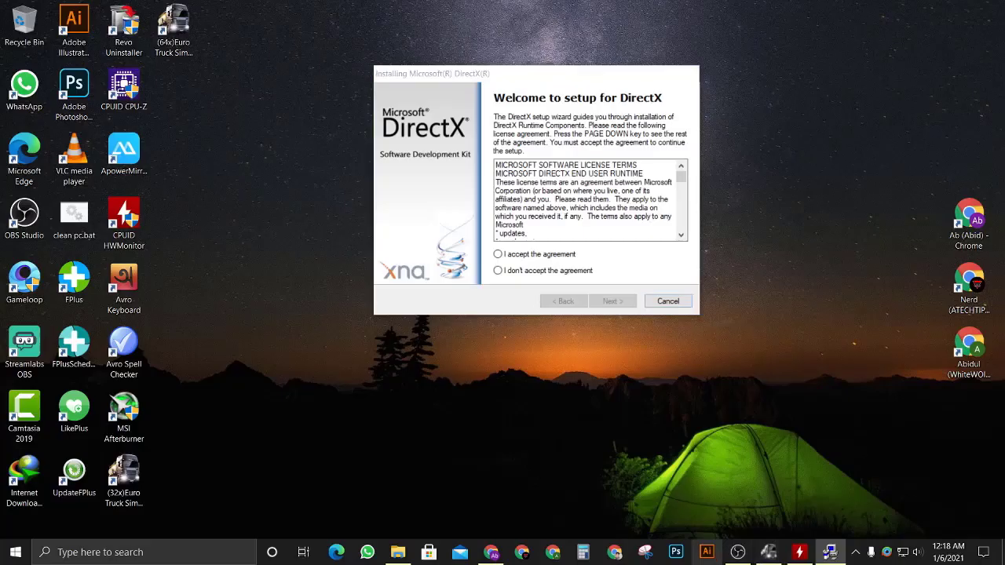
pyautogui.moveTo(594, 81); pyautogui.dragTo(484, 85)
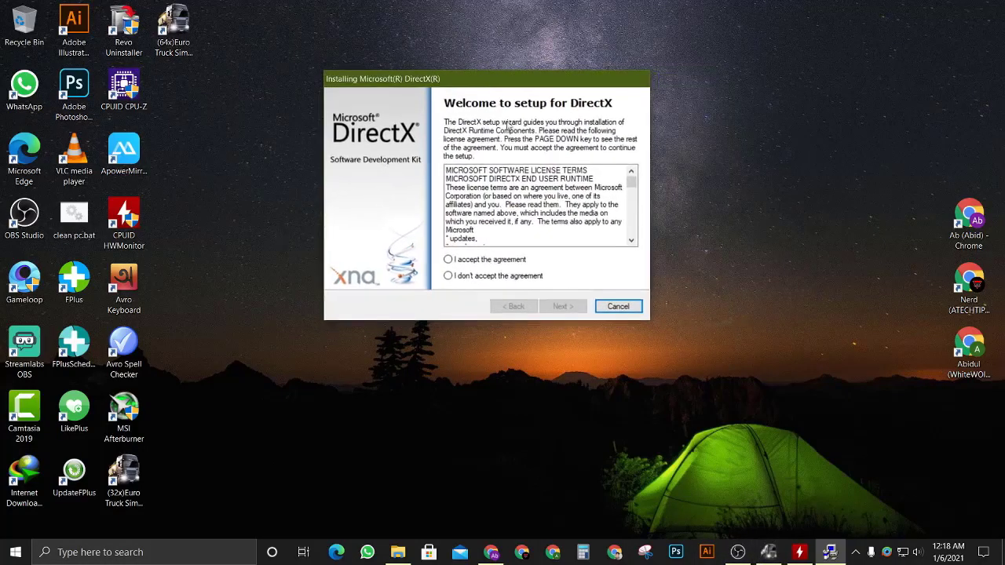
pyautogui.click(514, 260)
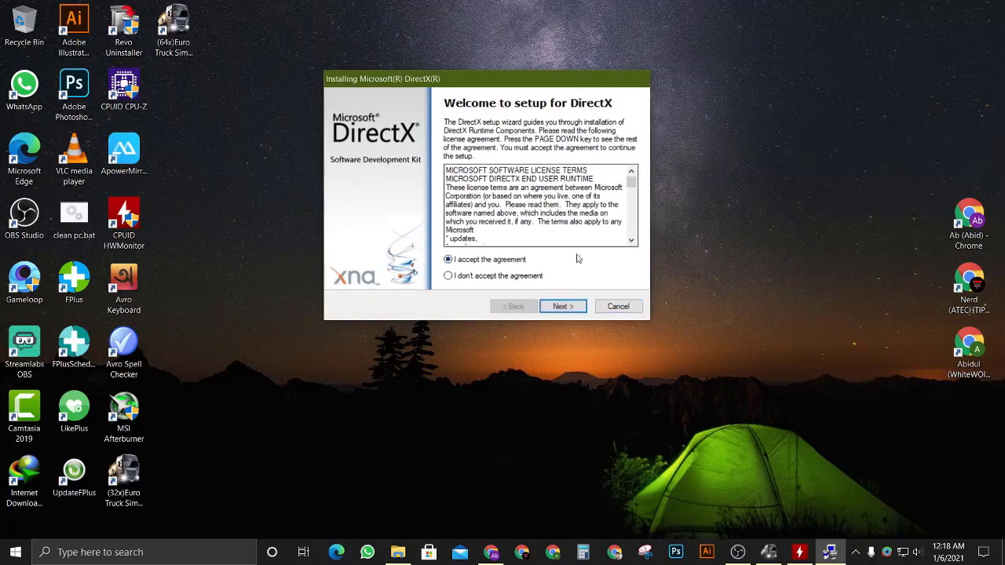
pyautogui.click(564, 307)
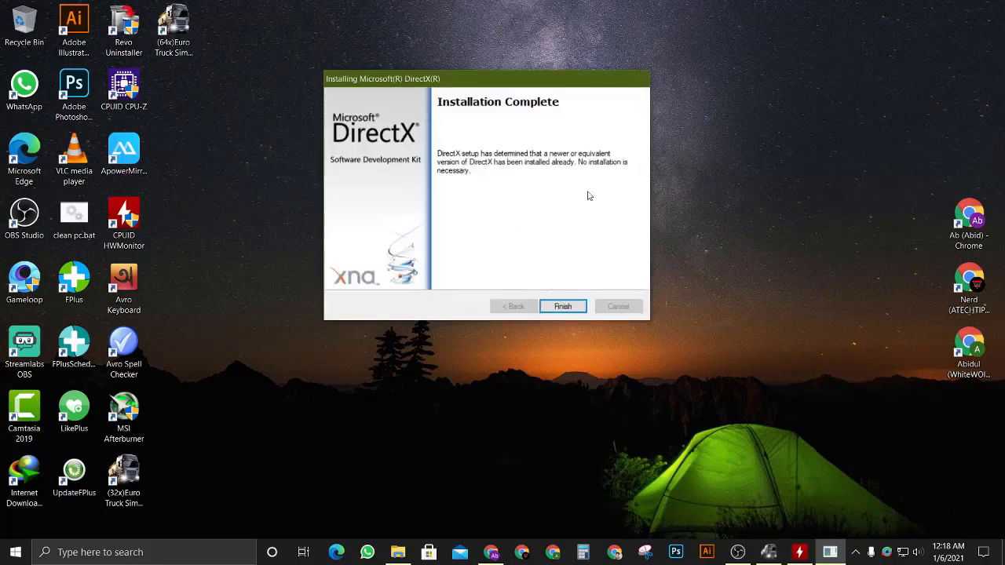
pyautogui.click(563, 307)
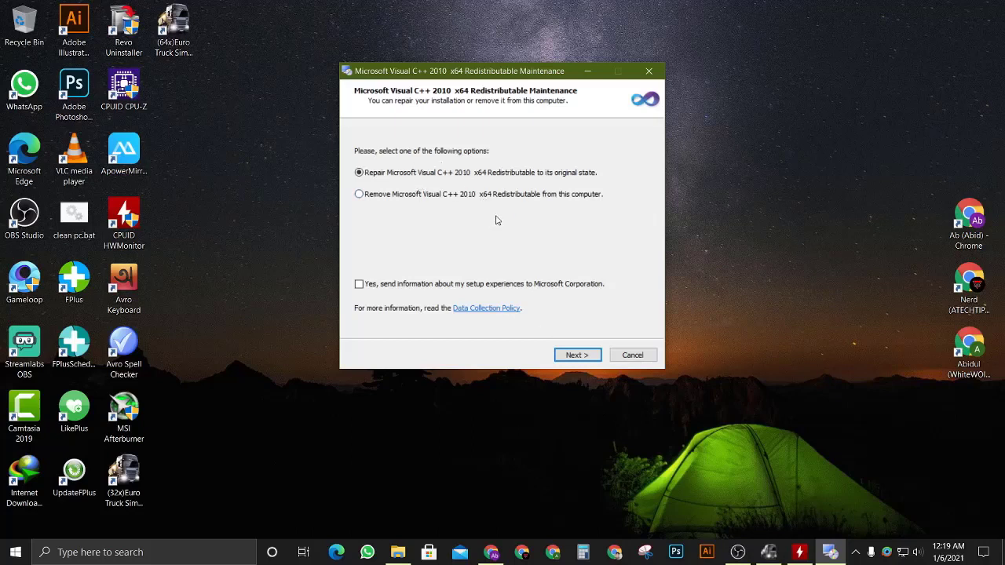
# Repair the Microsoft Visual C++ 2010 x64 Redistributable and finish the Euro Truck Simulator 2 setup wizard.
pyautogui.click(575, 354)
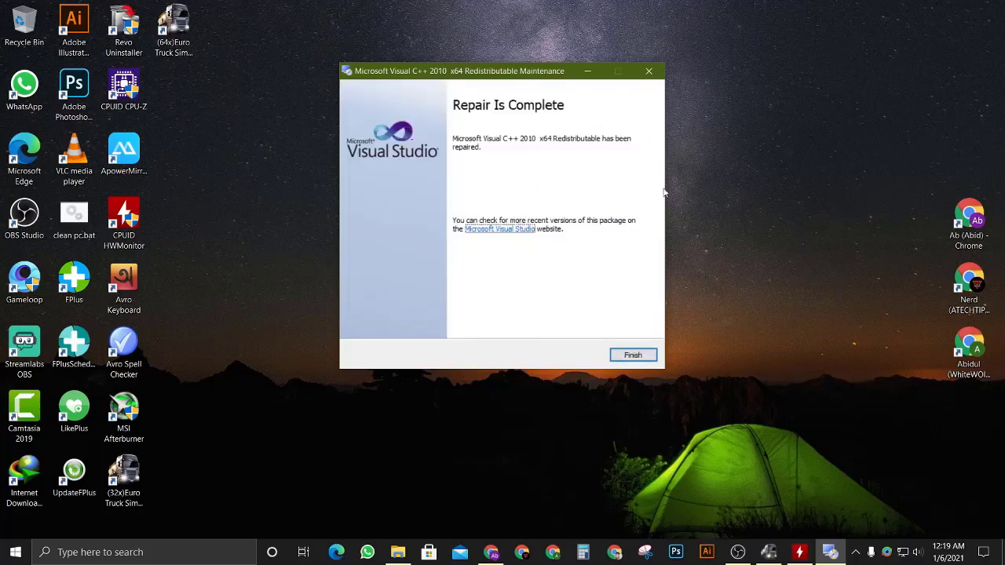
pyautogui.click(654, 358)
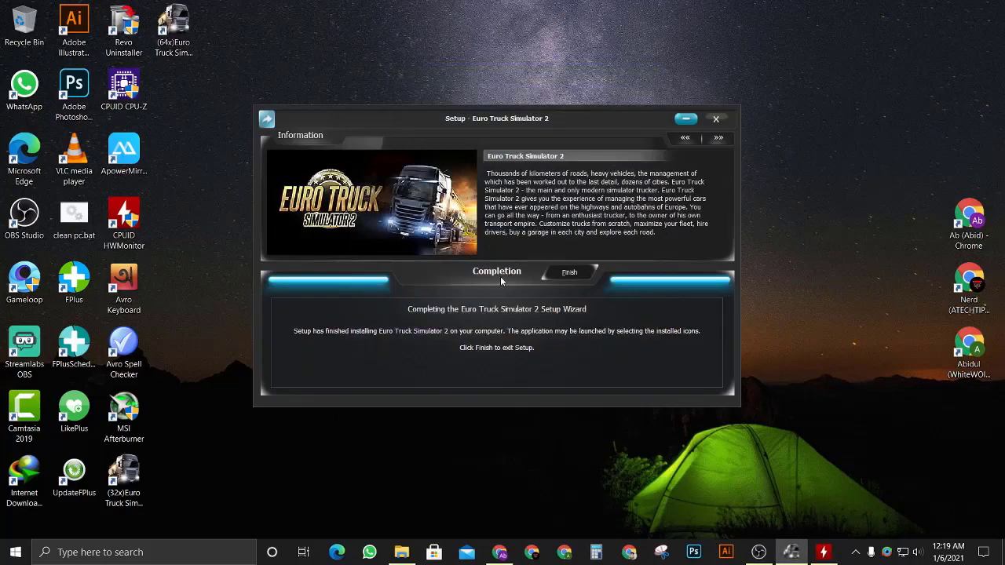
pyautogui.moveTo(471, 119); pyautogui.dragTo(450, 83)
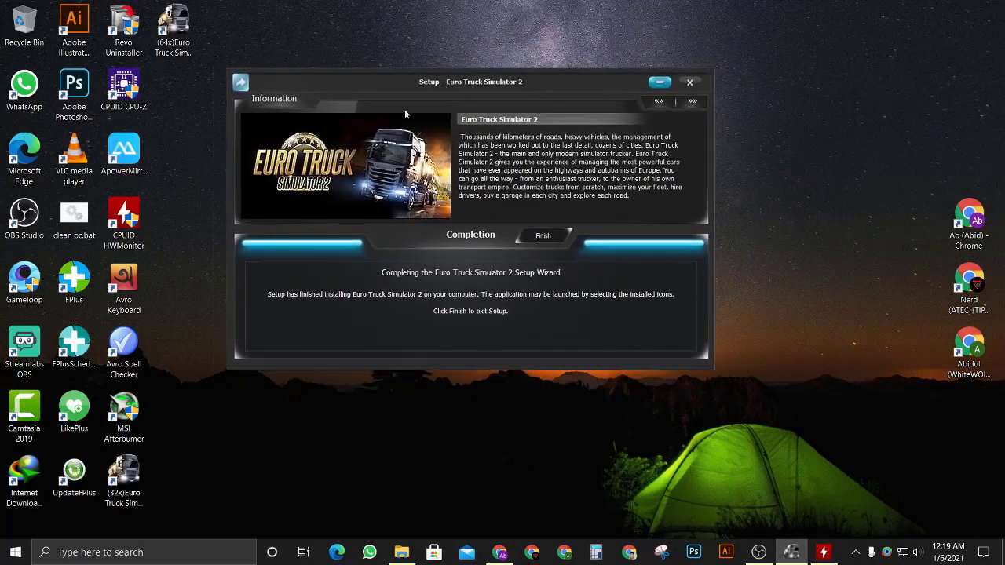
pyautogui.click(689, 105)
pyautogui.click(549, 235)
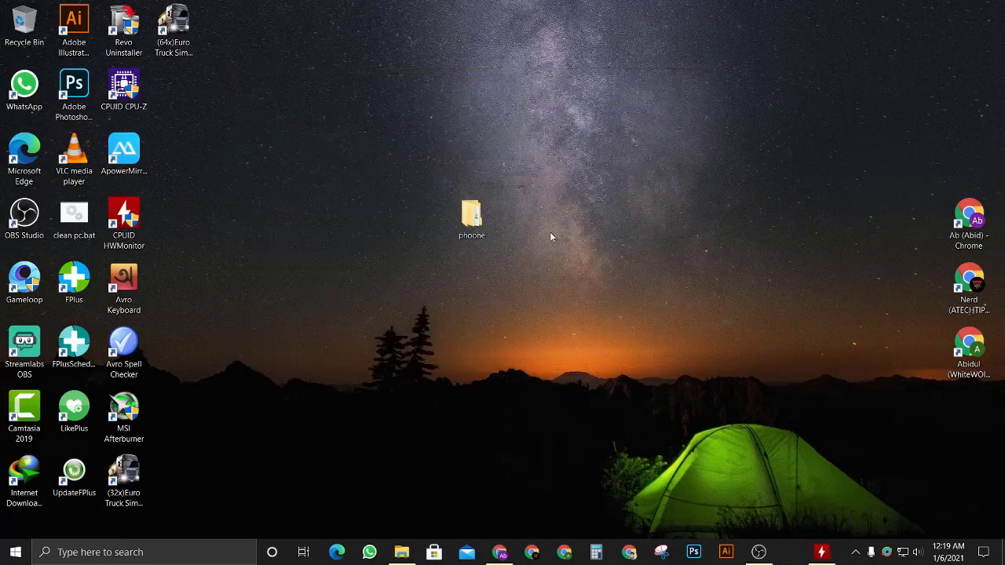
# Refresh the desktop several times.
pyautogui.rightClick(599, 130)
pyautogui.click(563, 183)
pyautogui.rightClick(585, 136)
pyautogui.click(552, 187)
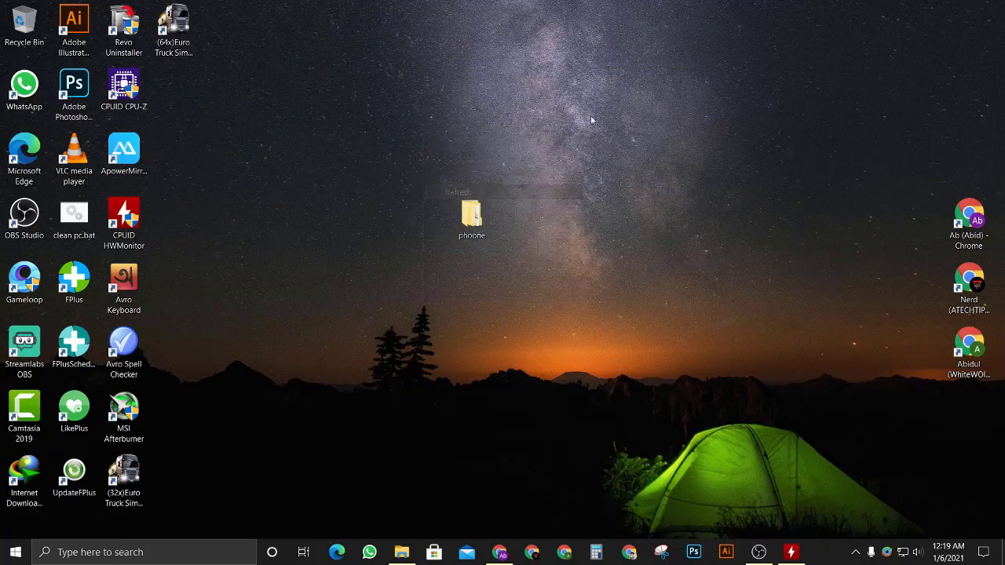
pyautogui.rightClick(333, 166)
pyautogui.click(318, 228)
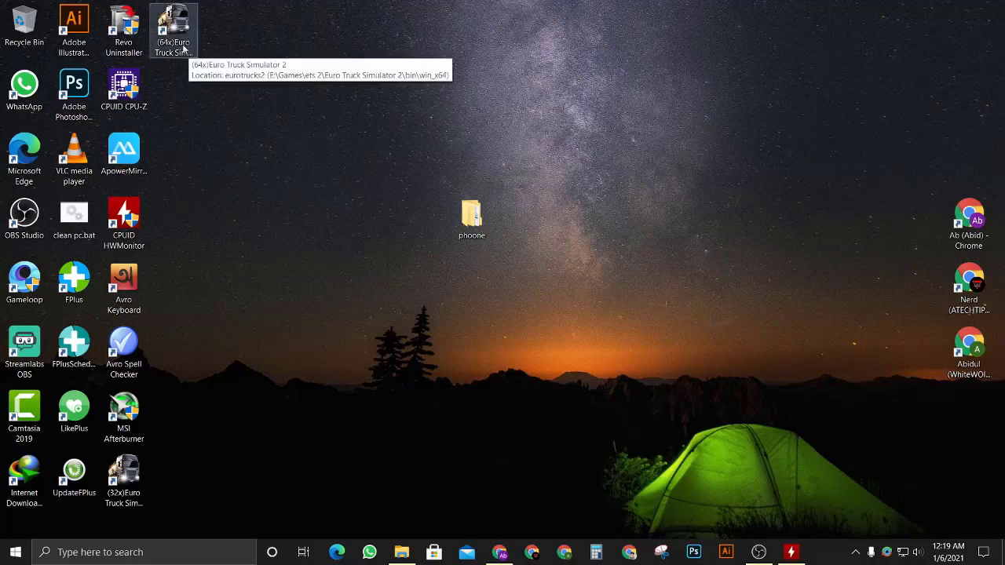
# Delete the (32x) Euro Truck Simulator 2 shortcut from the desktop.
pyautogui.click(133, 475)
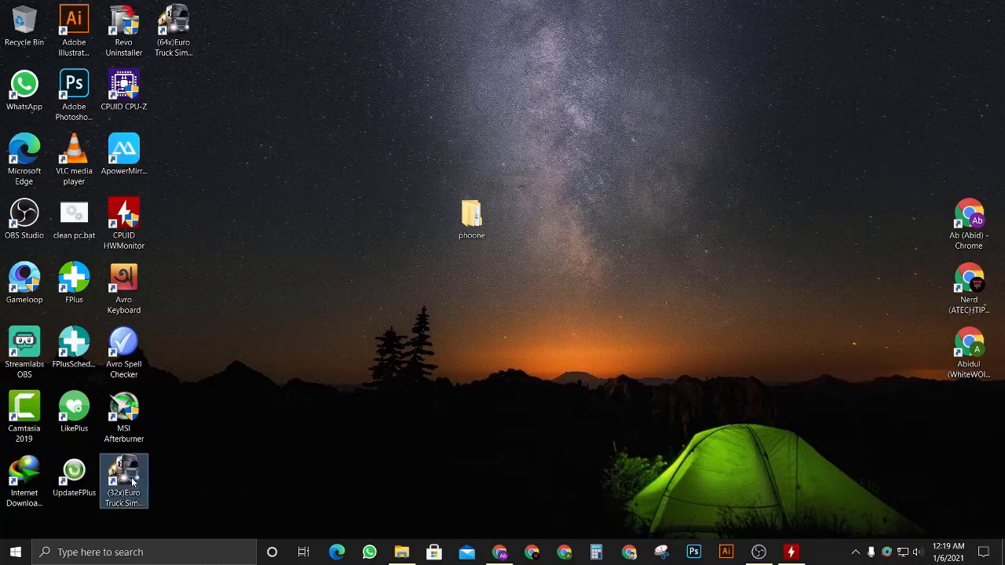
pyautogui.press('Delete')
pyautogui.rightClick(408, 271)
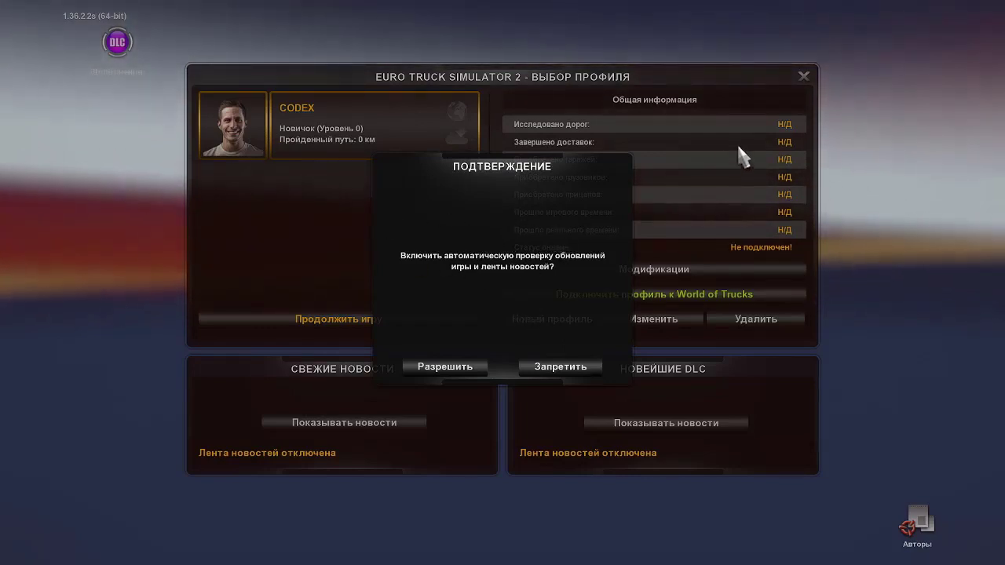
# Decline automatic checking for game updates and news, and exit the game from the profile selection.
pyautogui.click(560, 368)
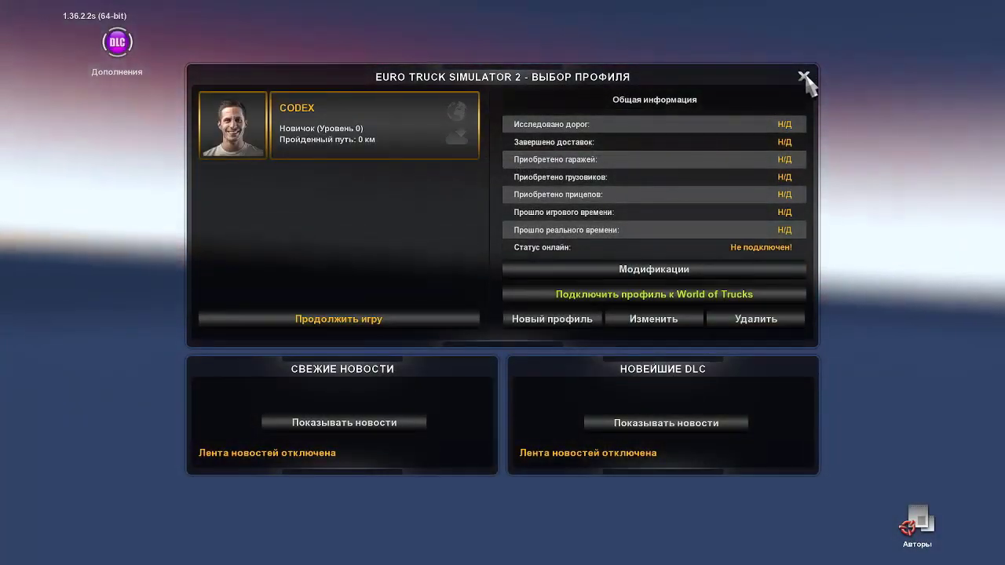
pyautogui.click(804, 77)
pyautogui.click(455, 368)
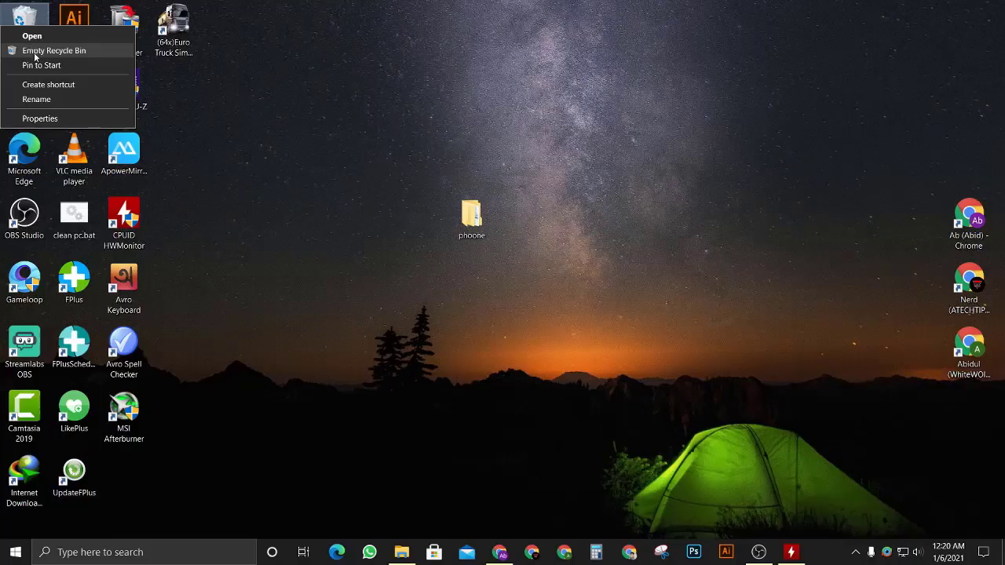
# Empty the Recycle Bin and confirm the permanent deletion.
pyautogui.click(33, 49)
pyautogui.click(549, 322)
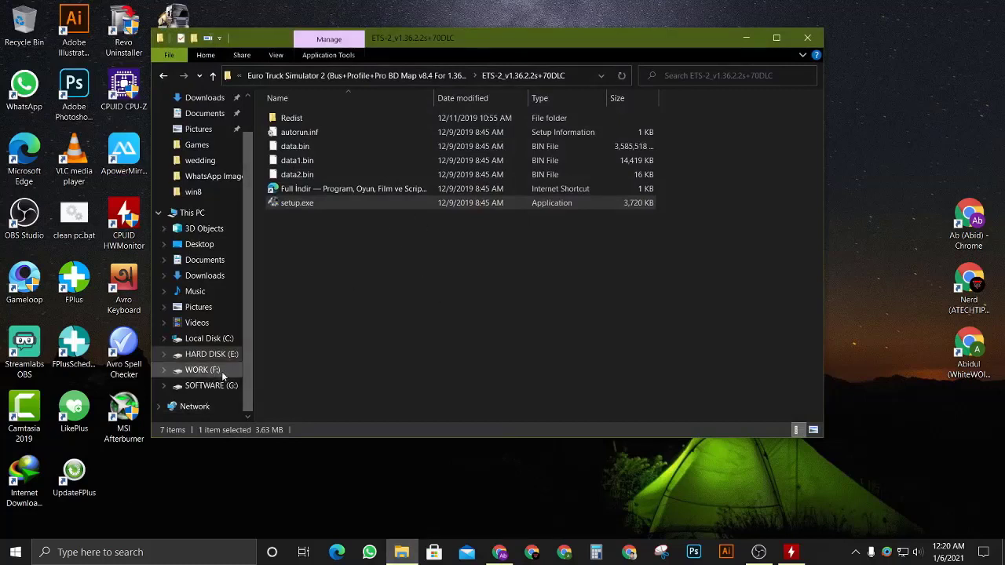
# In File Explorer, open the extracted Bus+Profile+Pro BD Map v8.4 folder inside Games\ets 2 and delete its ETS-2_v1.36.2.2s+70DLC folder.
pyautogui.scroll(1, 224, 206)
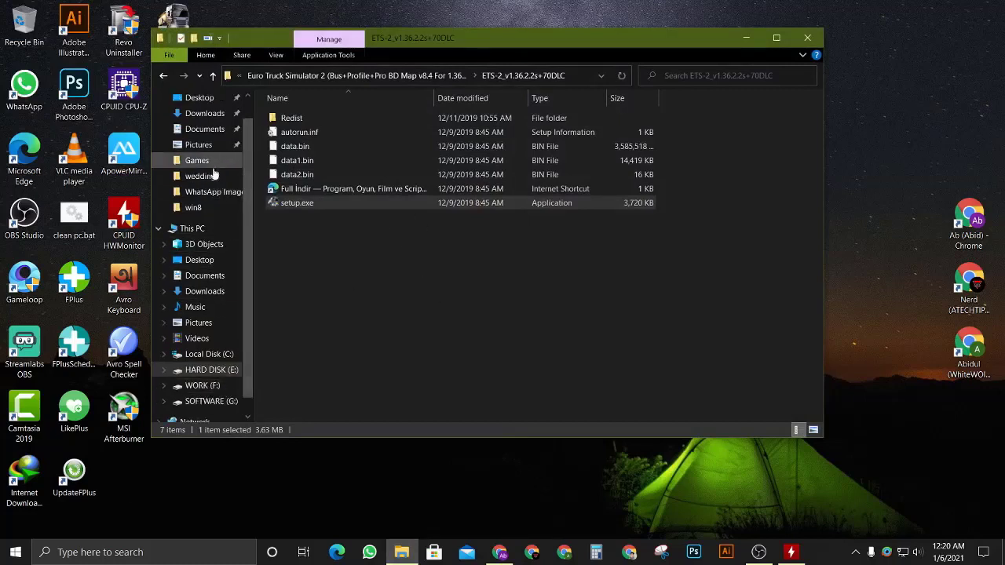
pyautogui.scroll(-1, 210, 206)
pyautogui.scroll(1, 210, 188)
pyautogui.click(198, 161)
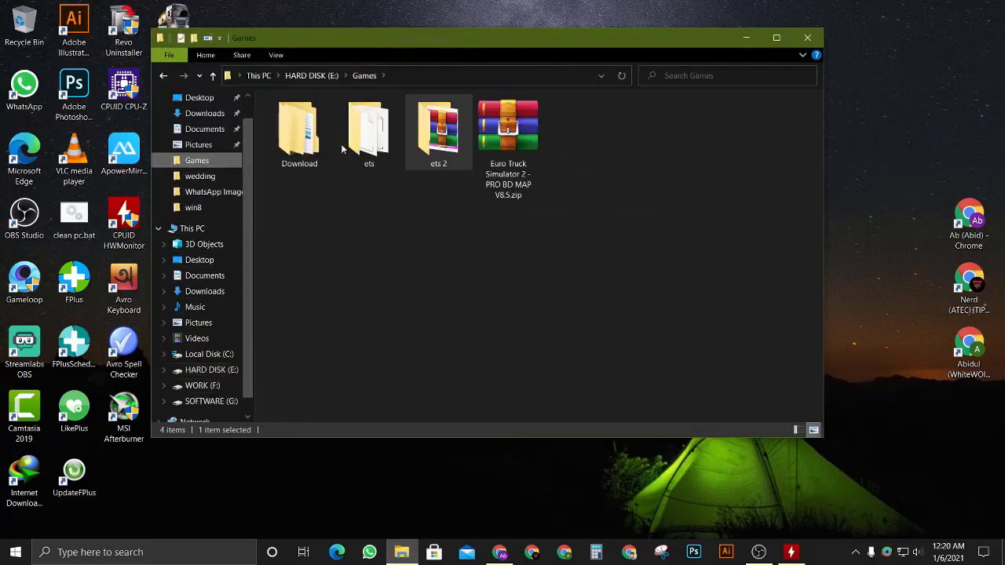
pyautogui.doubleClick(435, 137)
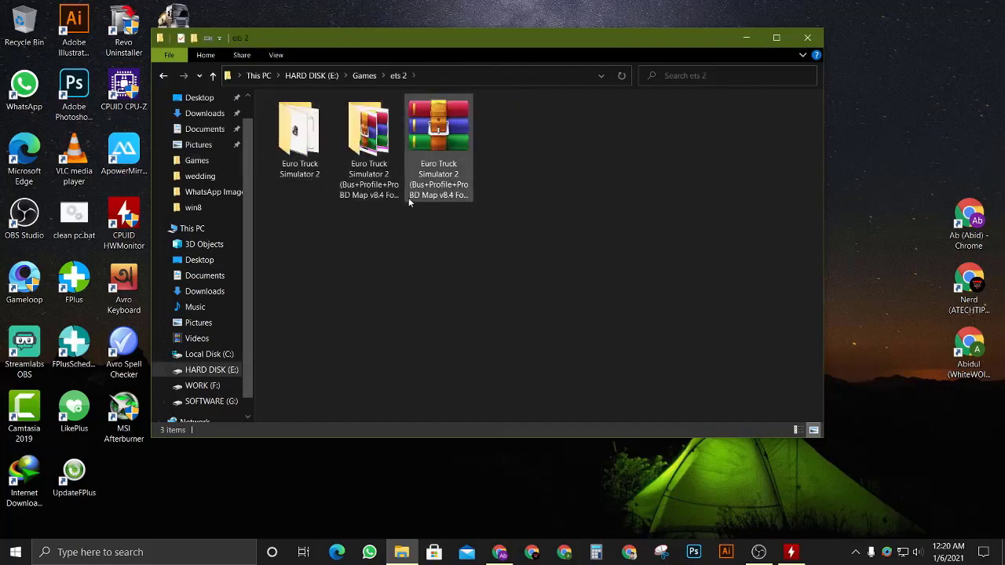
pyautogui.doubleClick(369, 181)
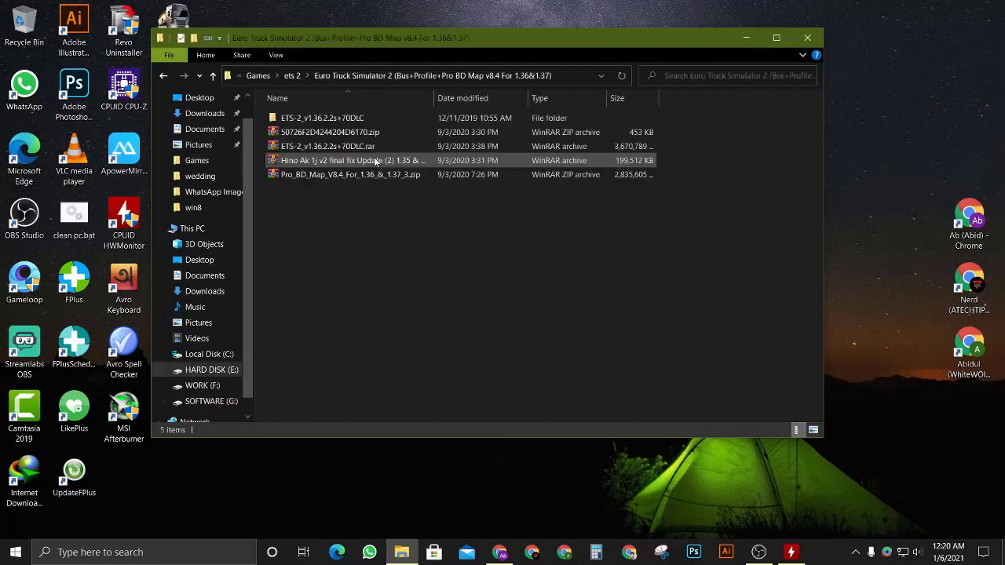
pyautogui.click(330, 127)
pyautogui.press('Delete')
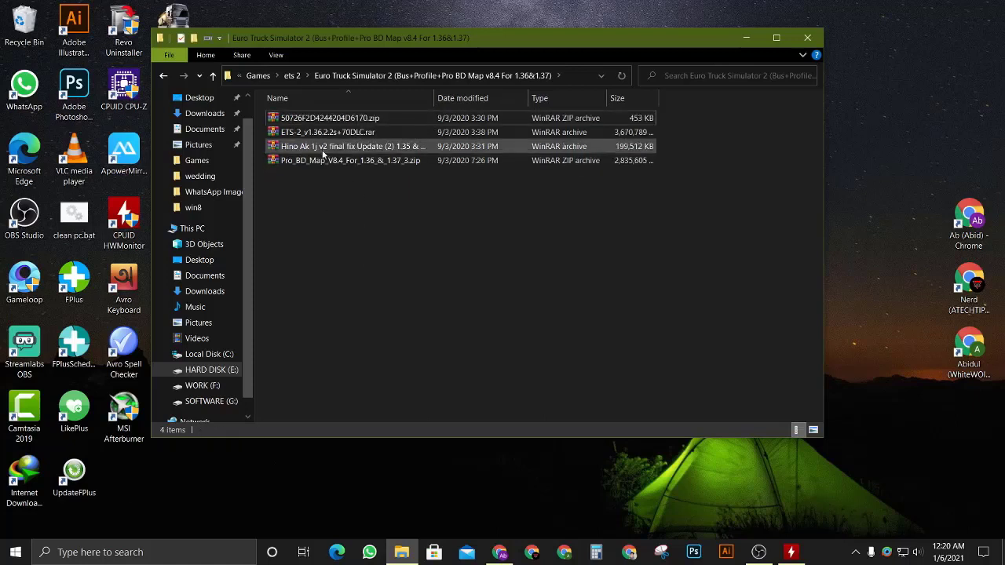
# Extract the Pro_BD_Map_V8.4_For_1.36_&_1.37_3.zip and Hino Ak 1j v2 final fix Update archives into the current folder.
pyautogui.click(305, 162)
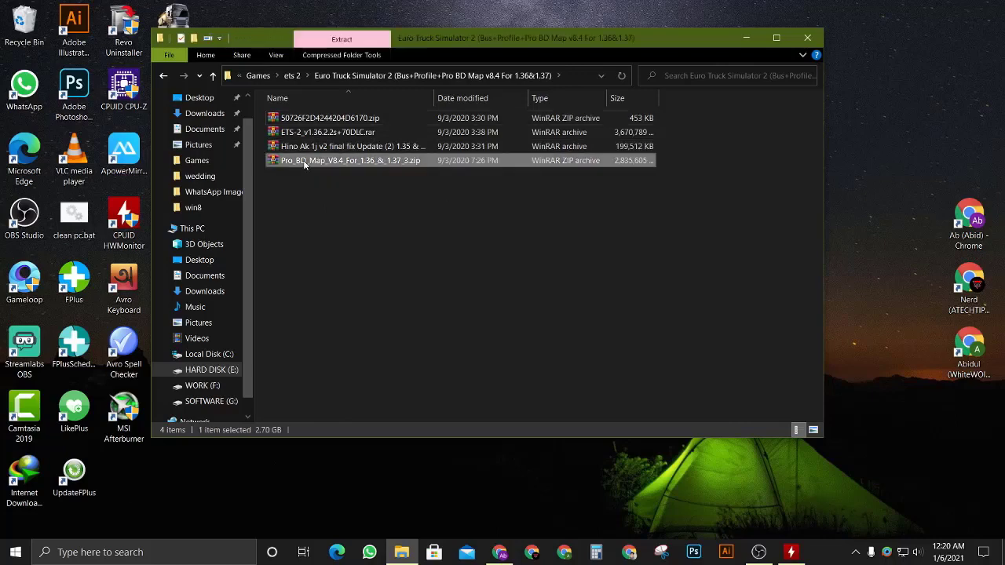
pyautogui.rightClick(418, 161)
pyautogui.click(286, 213)
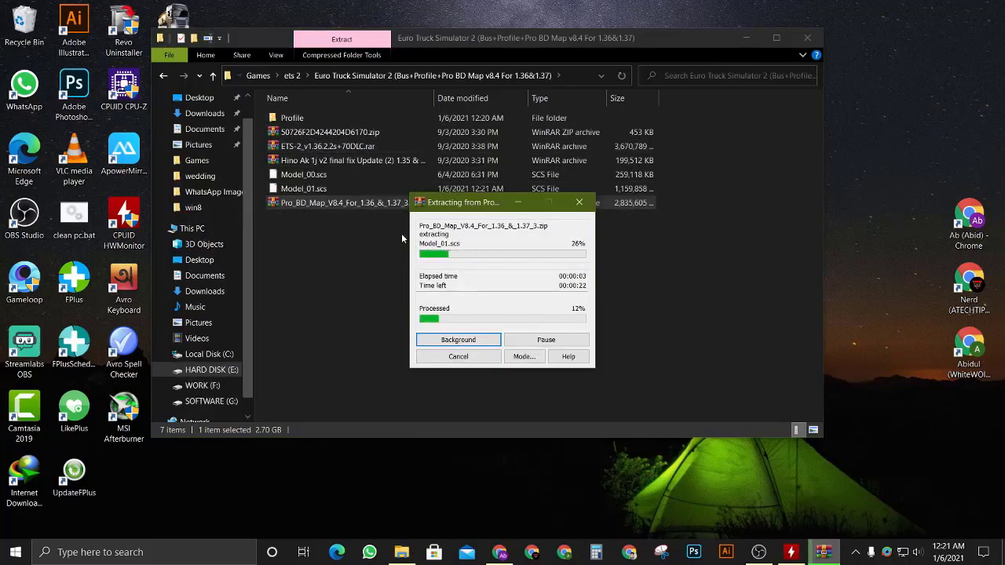
pyautogui.click(323, 163)
pyautogui.rightClick(331, 161)
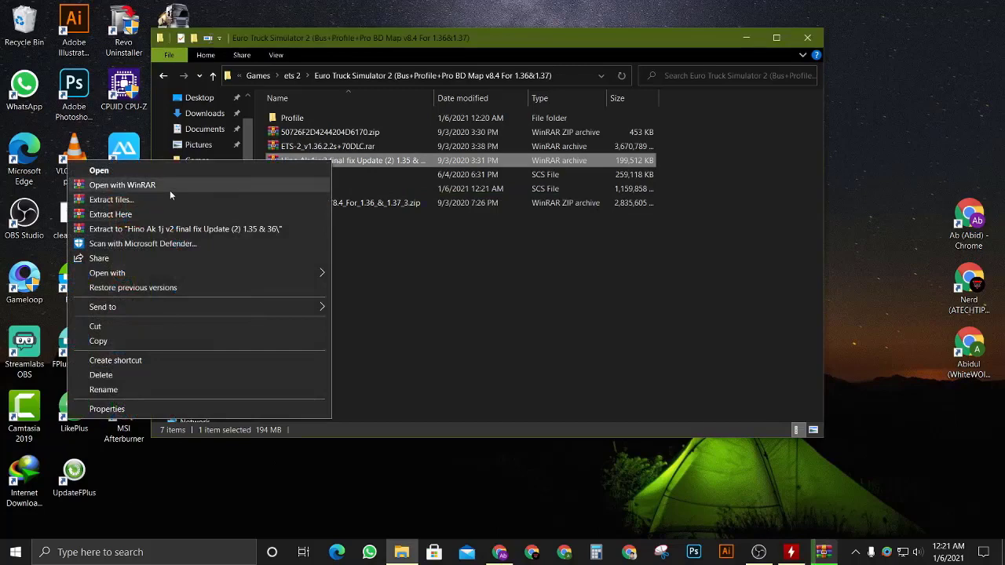
pyautogui.click(150, 214)
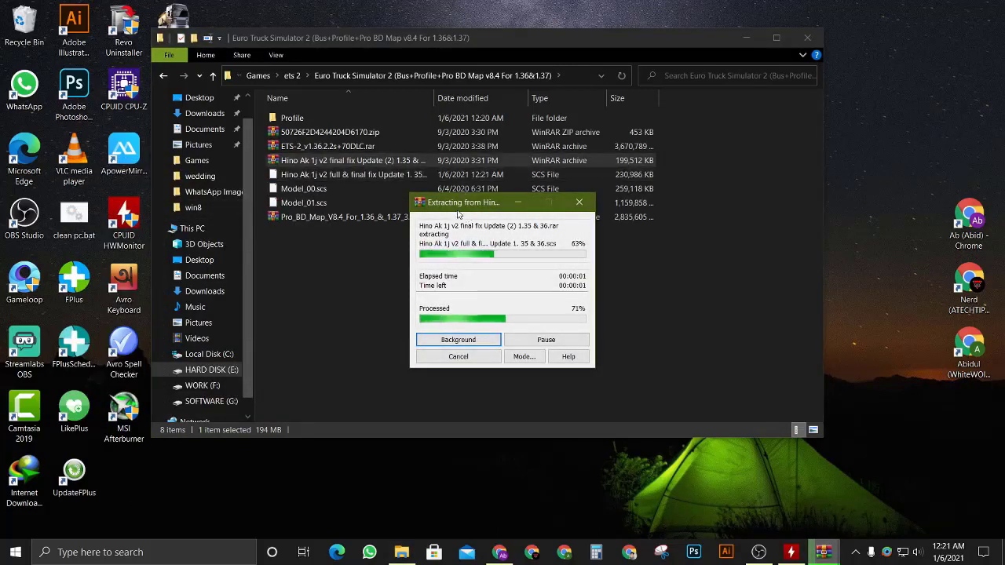
# Examine the contents of the extracted Profile folder and its subfolder, and return to the main mod folder.
pyautogui.click(368, 133)
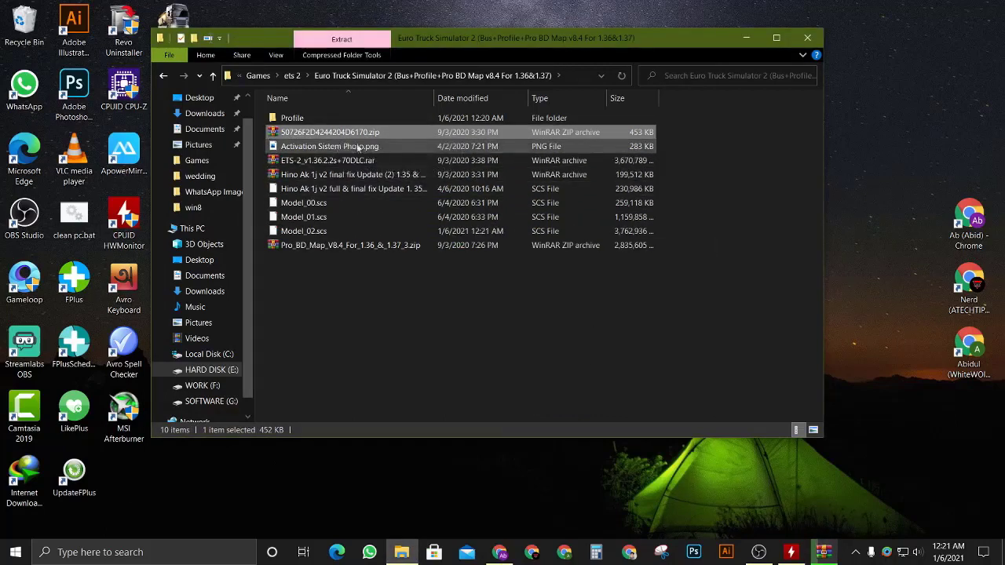
pyautogui.doubleClick(388, 116)
pyautogui.doubleClick(419, 118)
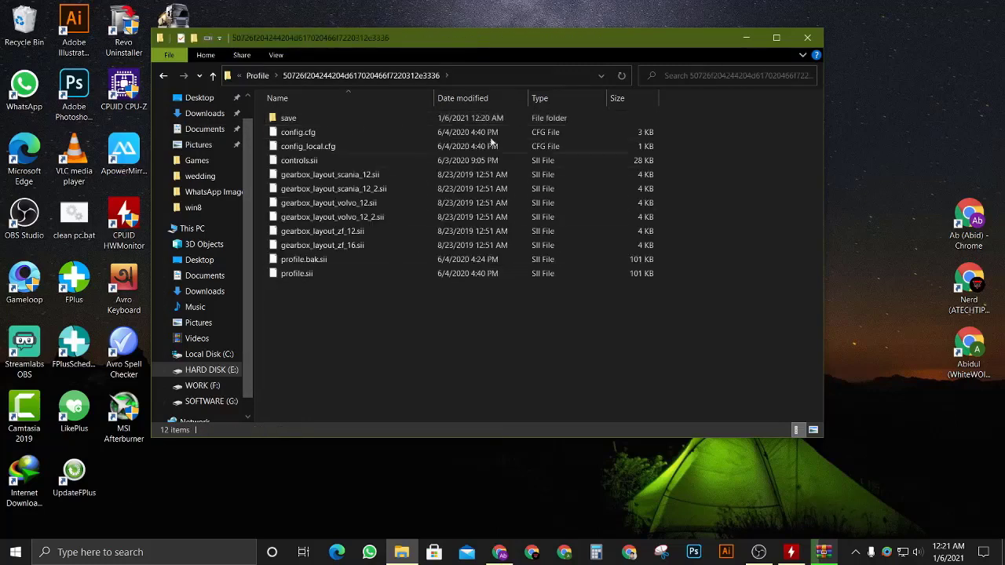
pyautogui.click(257, 75)
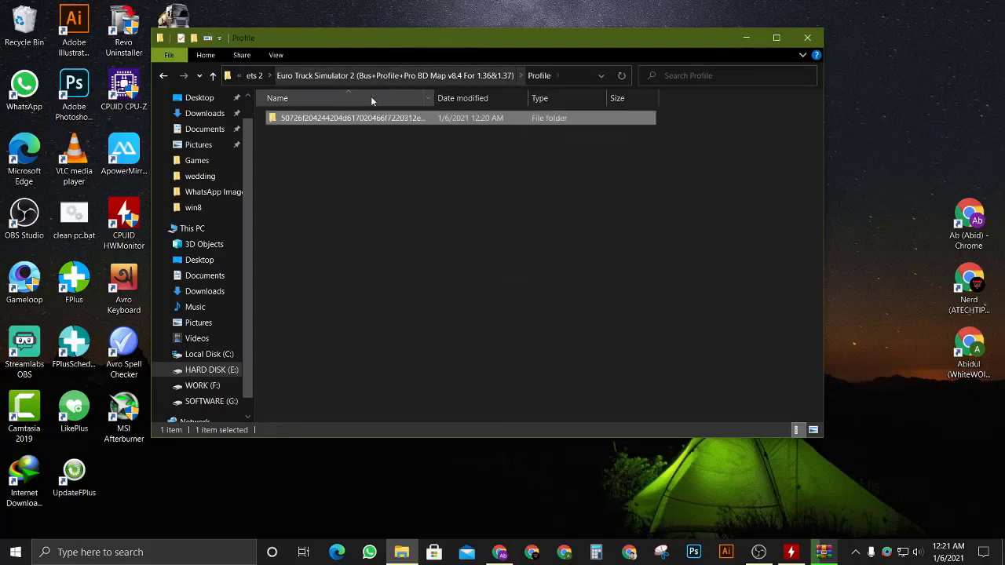
pyautogui.click(314, 76)
pyautogui.click(314, 245)
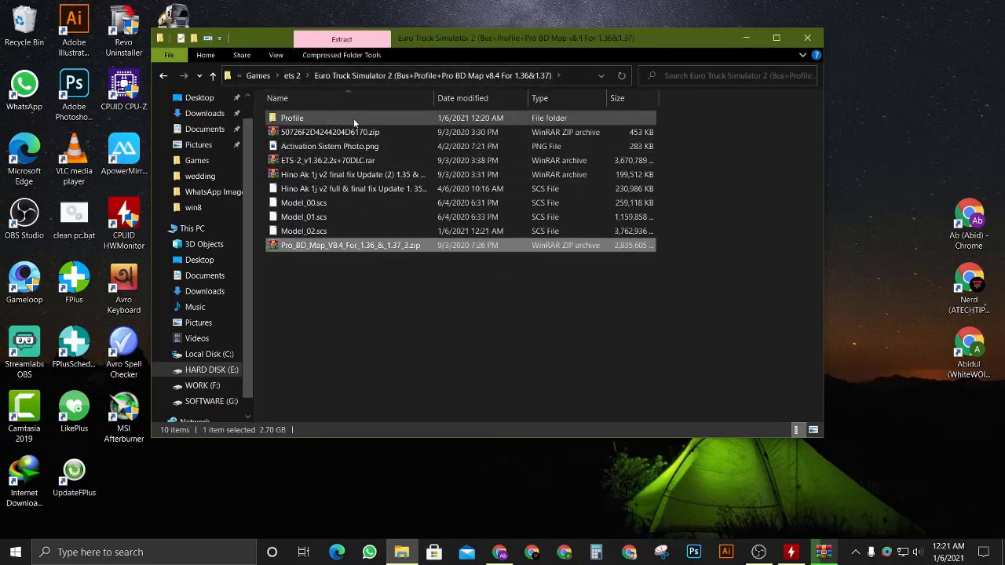
# Refresh the file list and check the progress of the Pro BD Map extraction.
pyautogui.rightClick(438, 313)
pyautogui.click(393, 387)
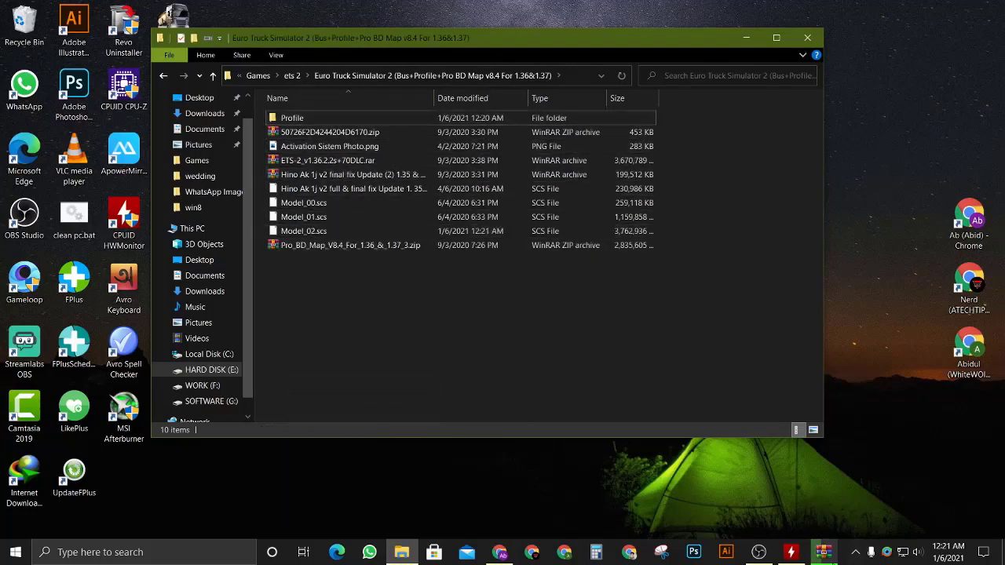
pyautogui.click(823, 552)
pyautogui.moveTo(464, 208)
pyautogui.mouseDown()
pyautogui.moveTo(441, 196)
pyautogui.moveTo(457, 207)
pyautogui.mouseUp()
pyautogui.click(759, 326)
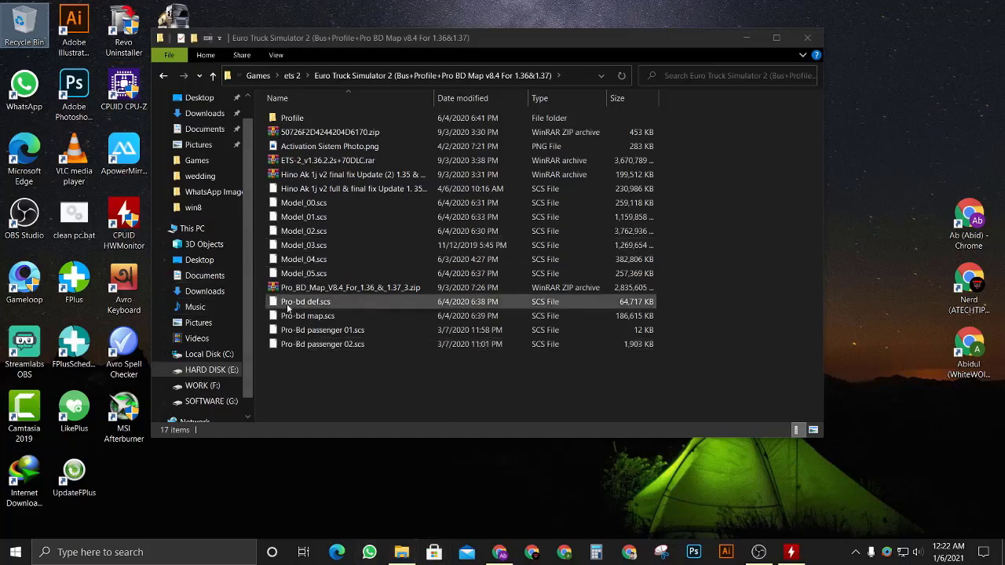
# Open a second File Explorer window and go to the Euro Truck Simulator 2 folder in Documents.
pyautogui.rightClick(406, 552)
pyautogui.click(427, 484)
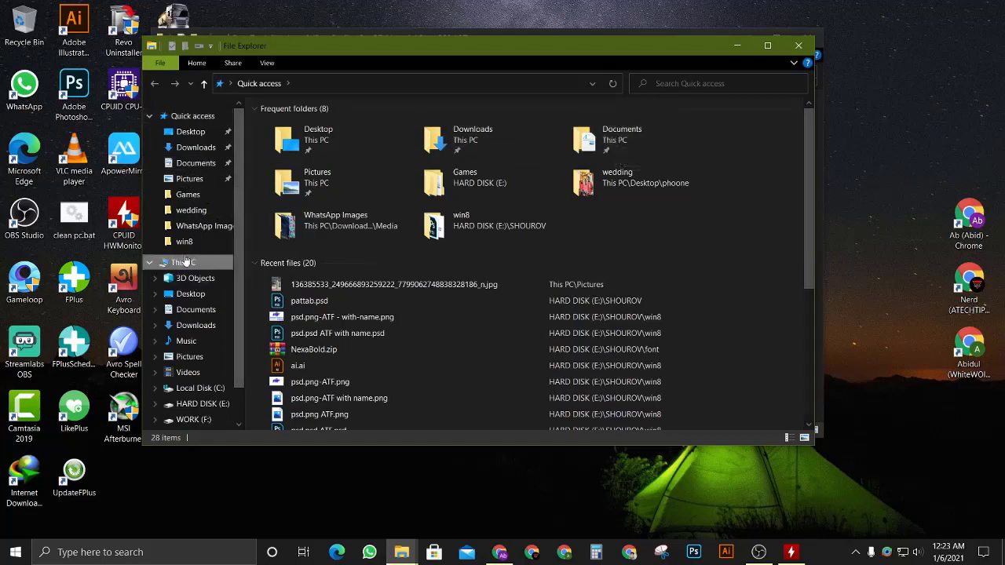
pyautogui.click(185, 261)
pyautogui.doubleClick(638, 144)
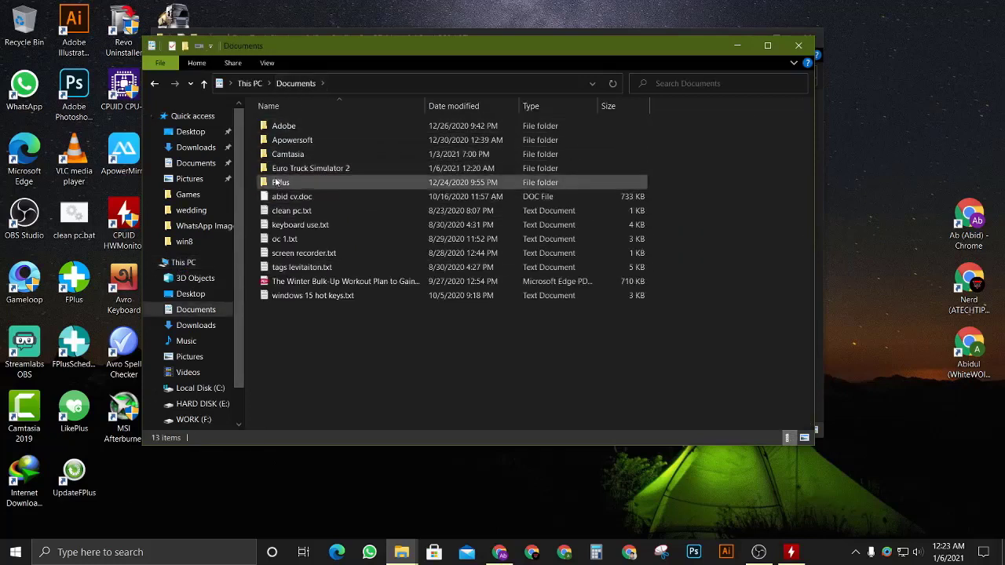
pyautogui.doubleClick(373, 168)
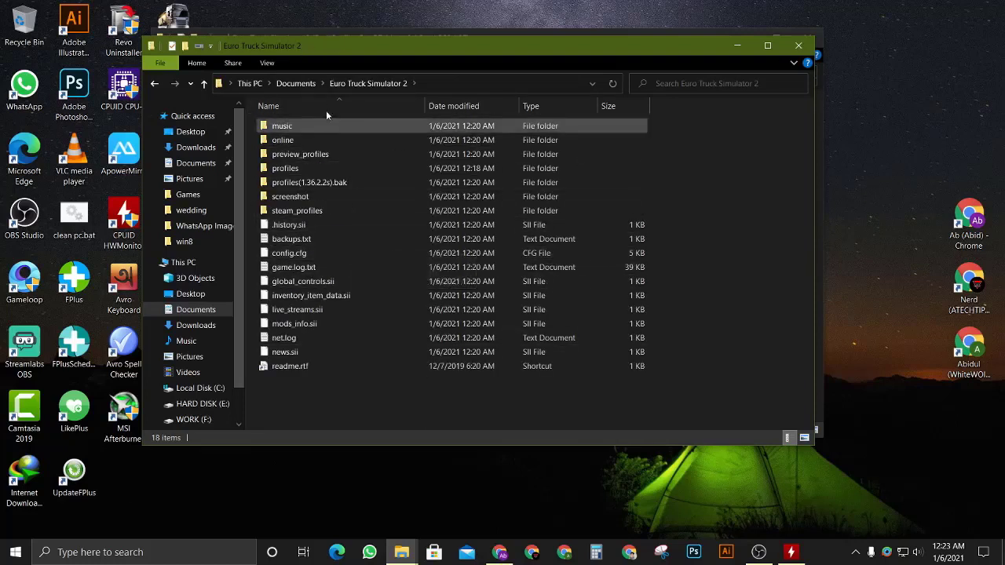
# Create a folder named mod in the Documents Euro Truck Simulator 2 folder and open it.
pyautogui.rightClick(717, 175)
pyautogui.moveTo(651, 331)
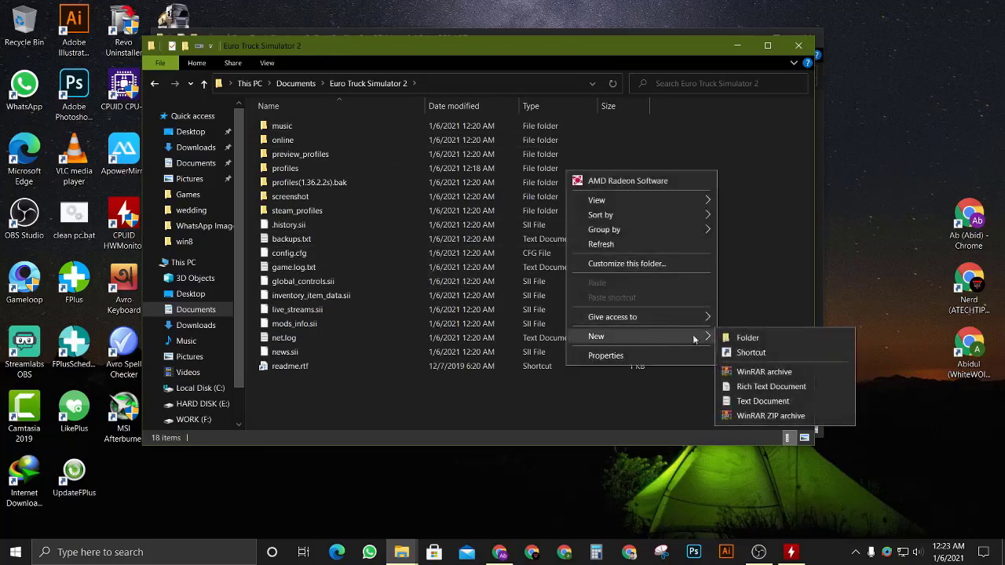
pyautogui.click(729, 338)
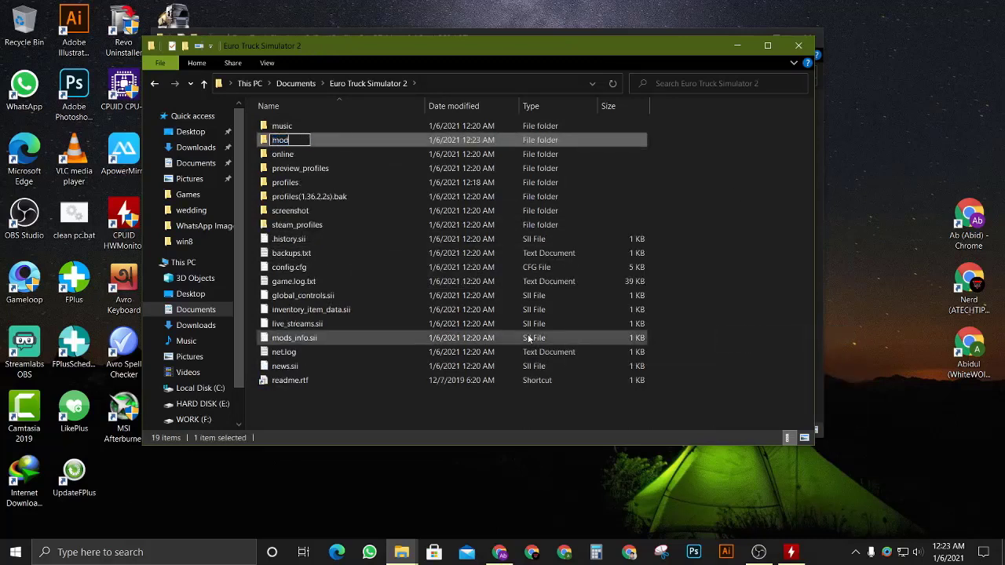
pyautogui.press('Return')
pyautogui.press('Return')
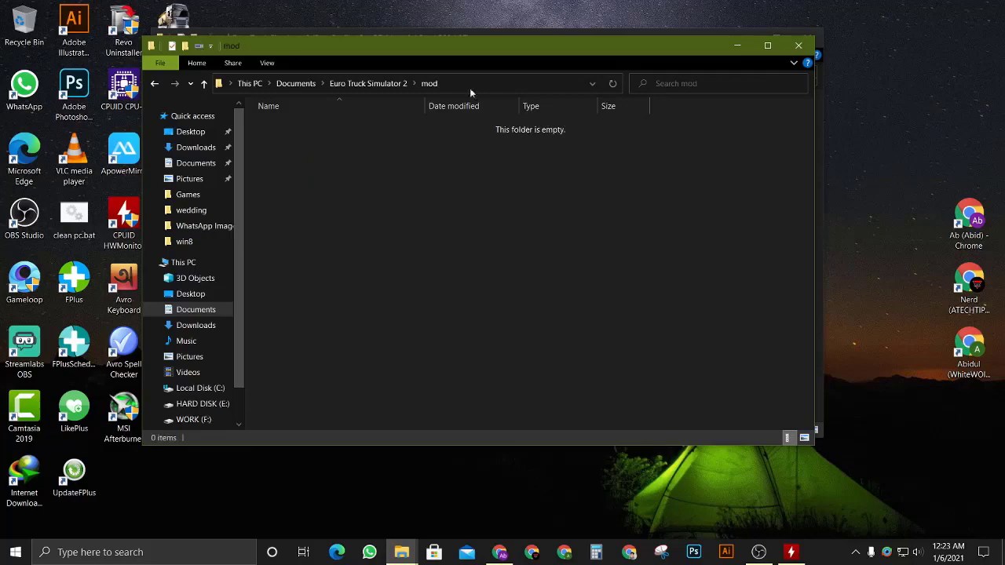
# Move the Hino Ak 1j v2 SCS file and Model_00.scs to Model_05.scs from the extracted folder into the mod folder.
pyautogui.moveTo(399, 55); pyautogui.dragTo(575, 55)
pyautogui.moveTo(283, 42); pyautogui.dragTo(159, 58)
pyautogui.click(721, 205)
pyautogui.moveTo(273, 54); pyautogui.dragTo(234, 38)
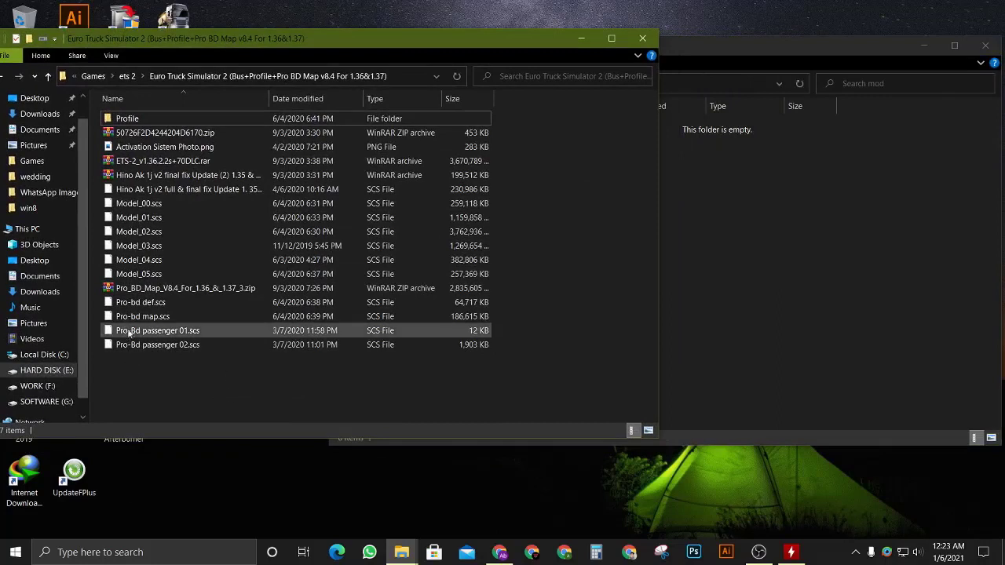
pyautogui.moveTo(101, 194); pyautogui.dragTo(212, 282)
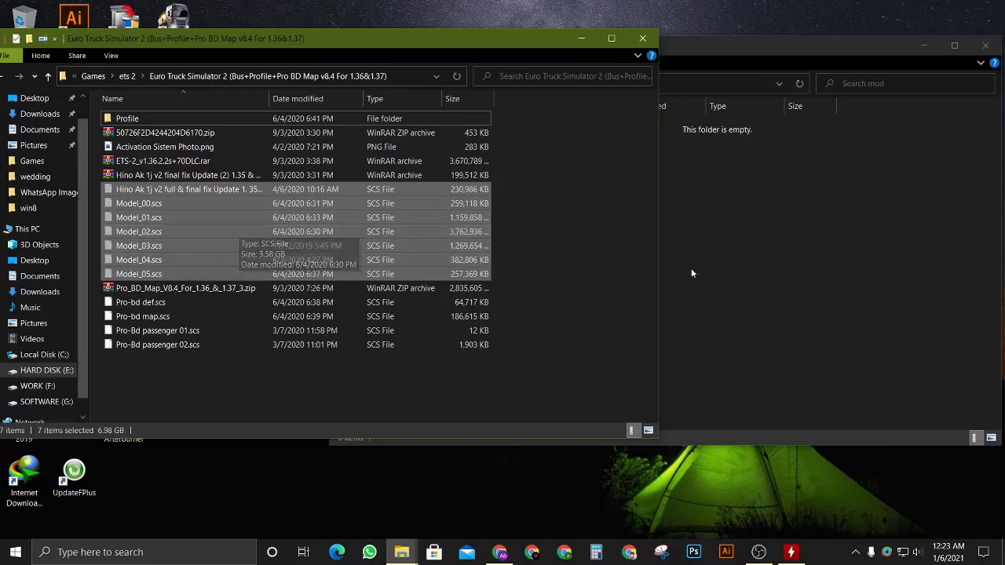
pyautogui.click(739, 263)
pyautogui.hotkey('ctrl', 'v')
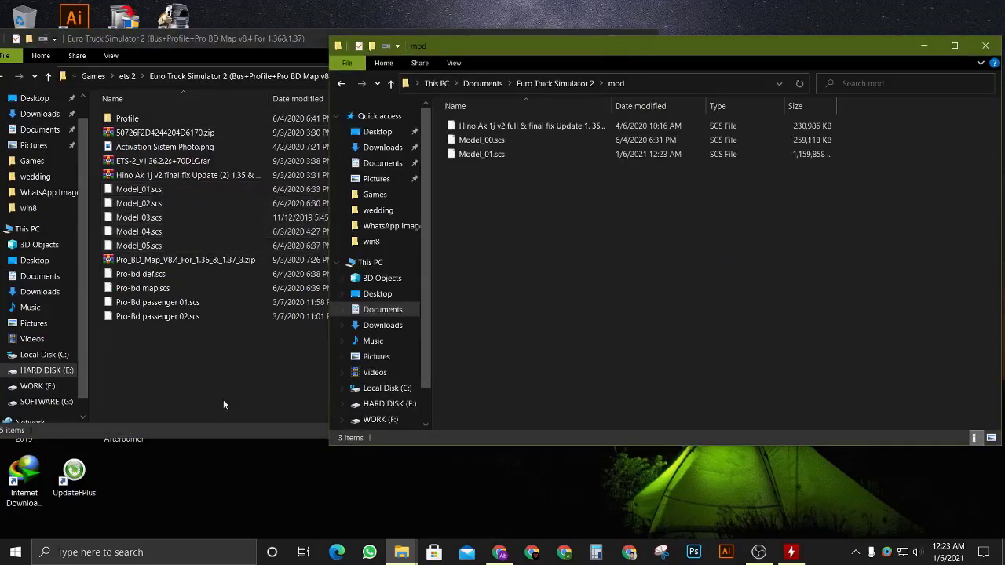
# Move Pro-bd def.scs, Pro-bd map.scs, Pro-Bd passenger 01.scs and Pro-Bd passenger 02.scs into the mod folder.
pyautogui.click(209, 372)
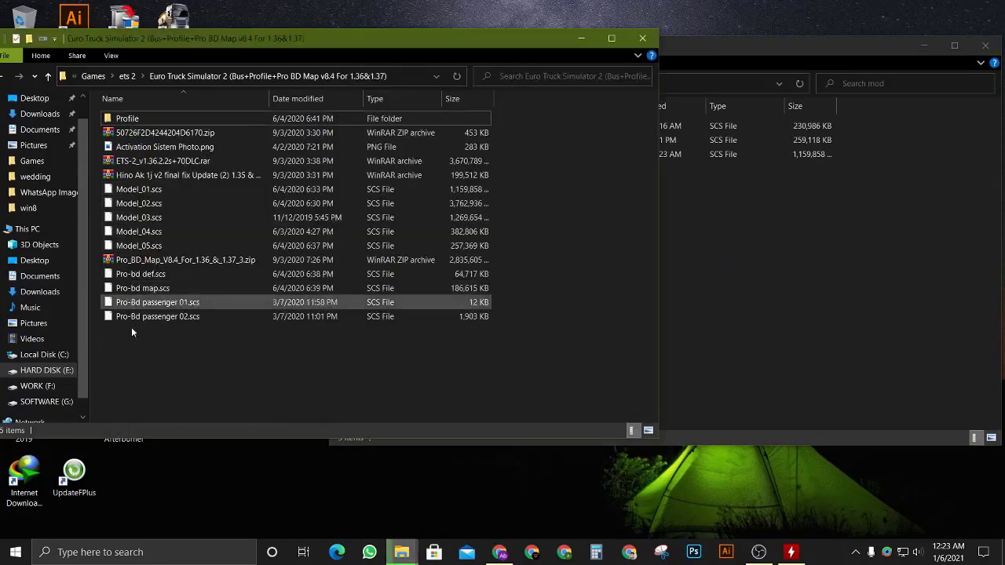
pyautogui.moveTo(132, 332); pyautogui.dragTo(146, 289)
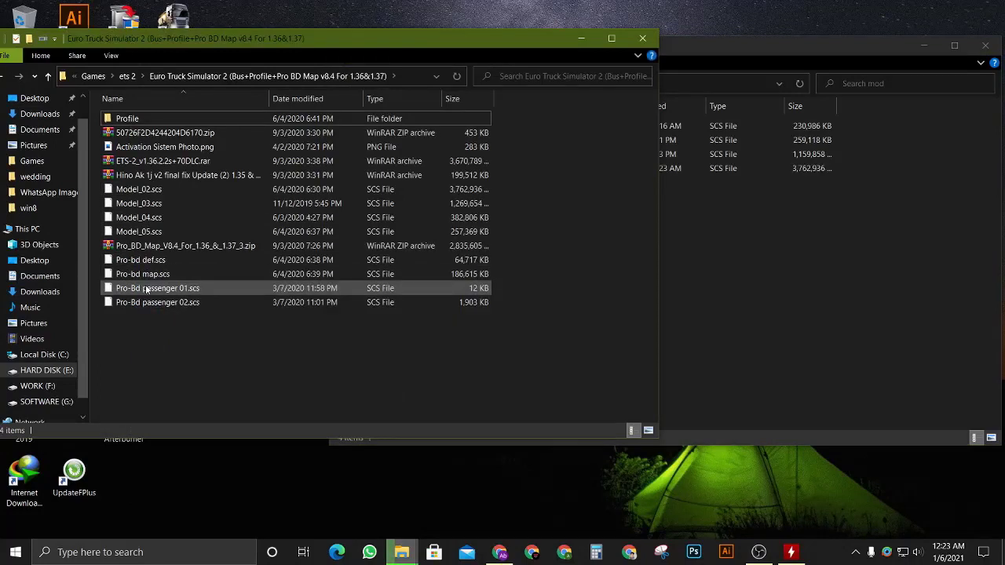
pyautogui.moveTo(186, 329); pyautogui.dragTo(137, 263)
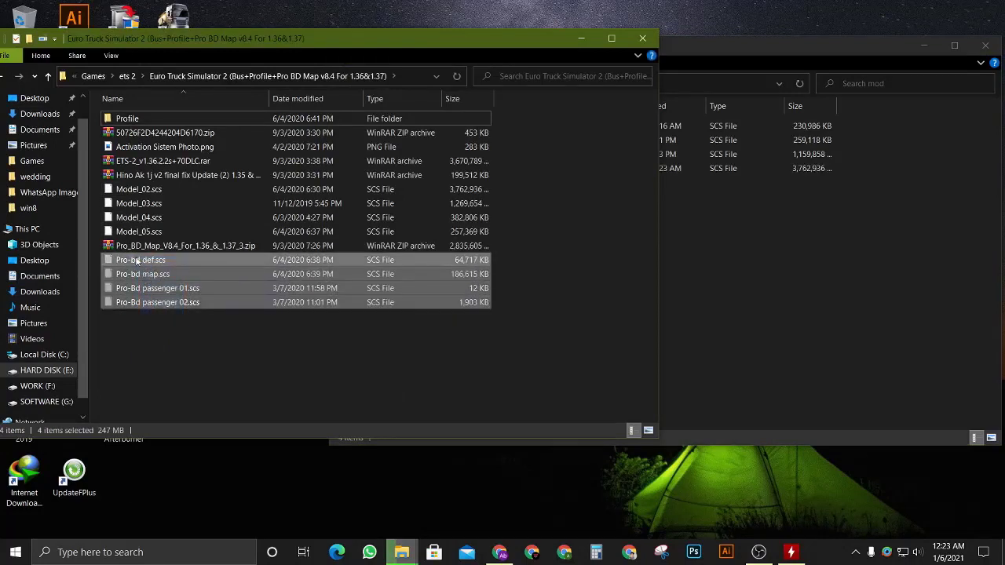
pyautogui.click(846, 286)
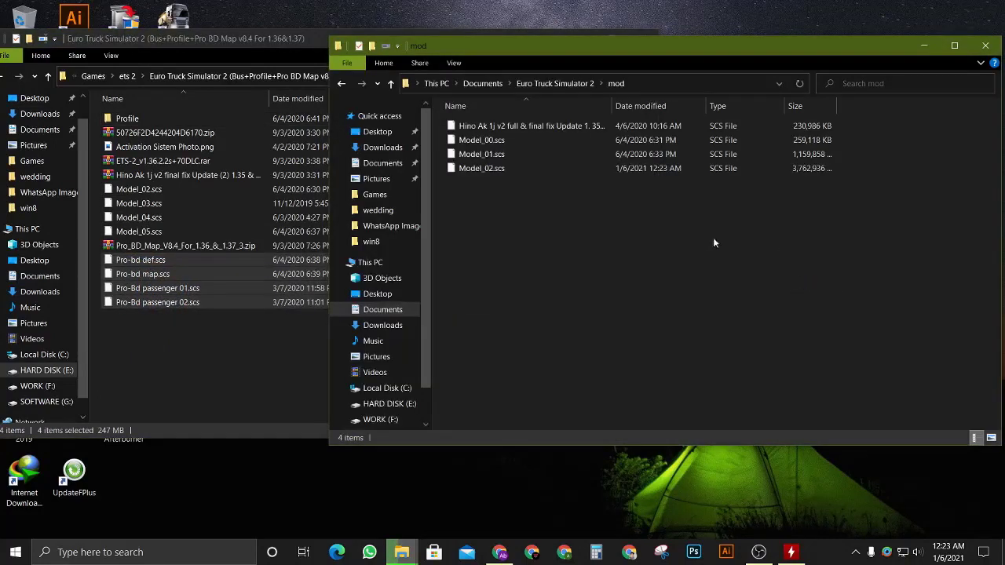
pyautogui.hotkey('ctrl', 'v')
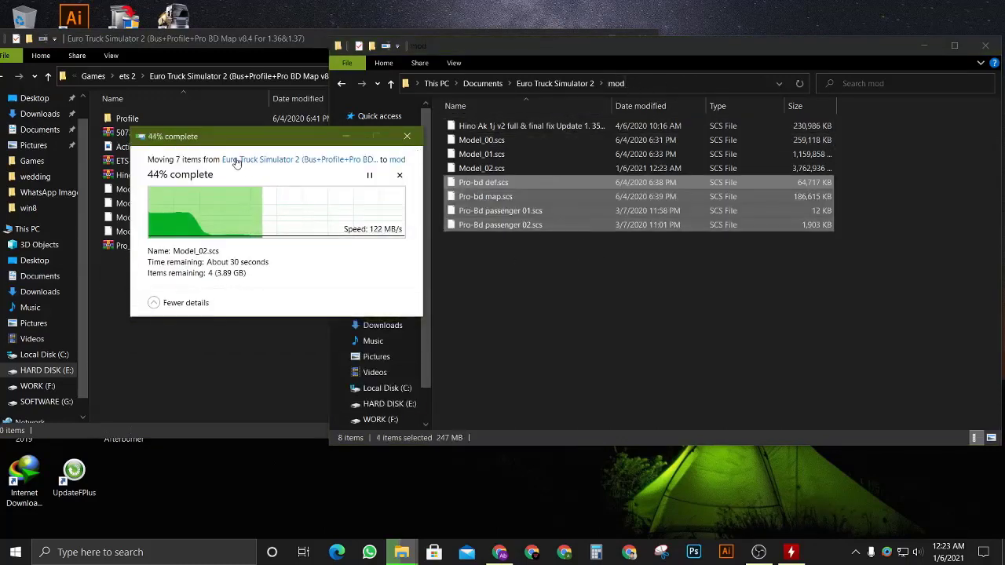
pyautogui.moveTo(600, 185); pyautogui.dragTo(557, 180)
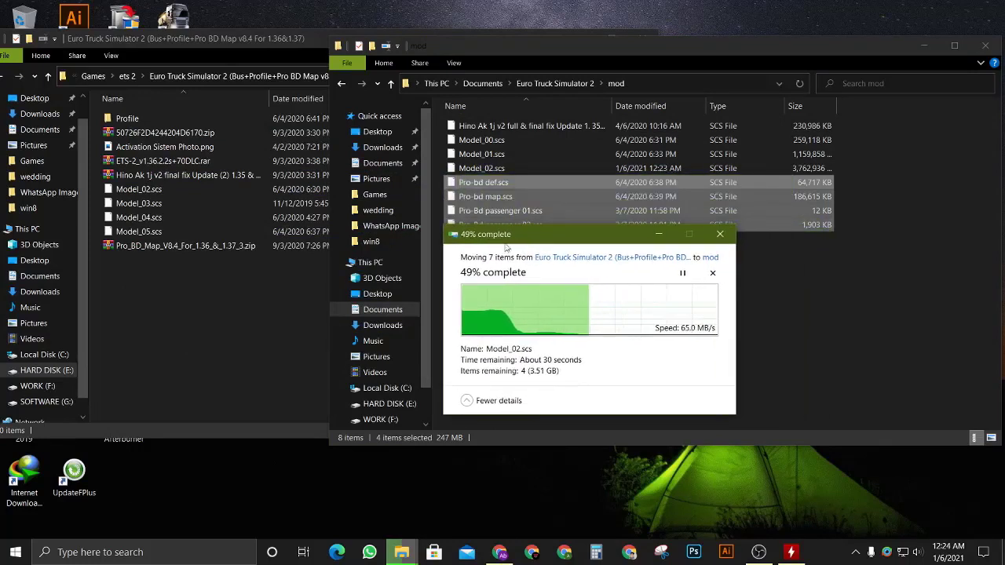
# Cut the subfolder inside the extracted Profile folder and go to the profiles folder in Documents > Euro Truck Simulator 2.
pyautogui.doubleClick(171, 118)
pyautogui.click(175, 119)
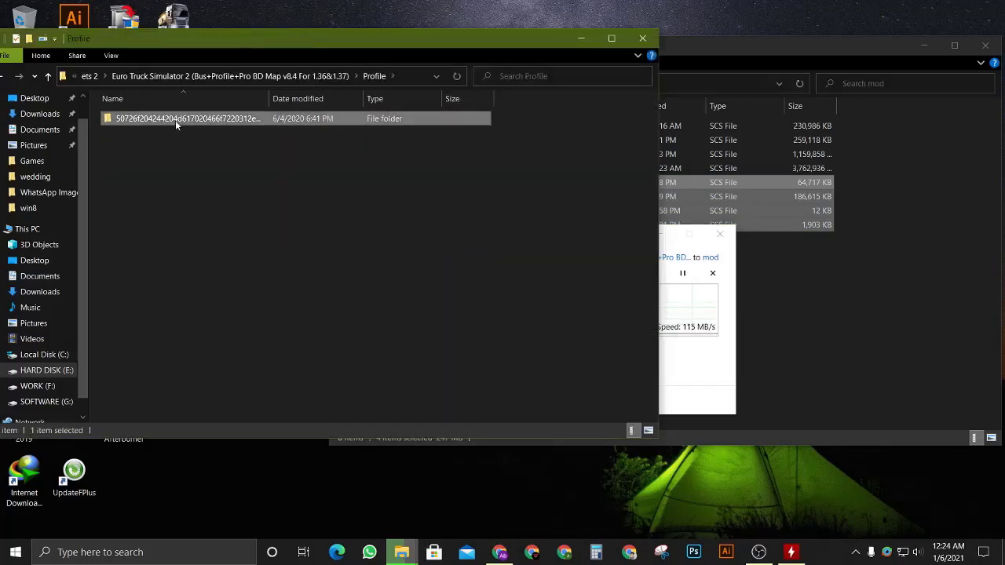
pyautogui.click(812, 268)
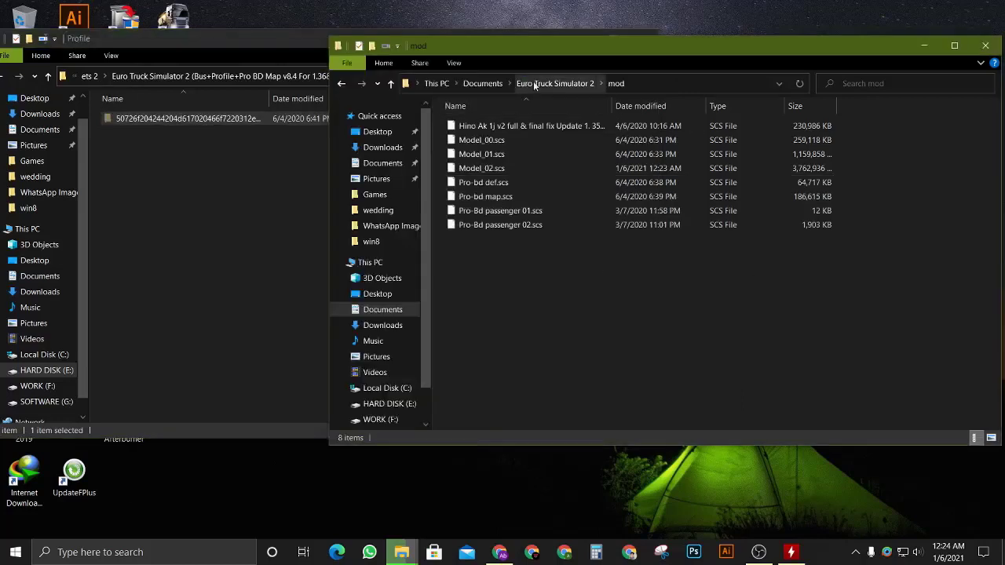
pyautogui.click(533, 86)
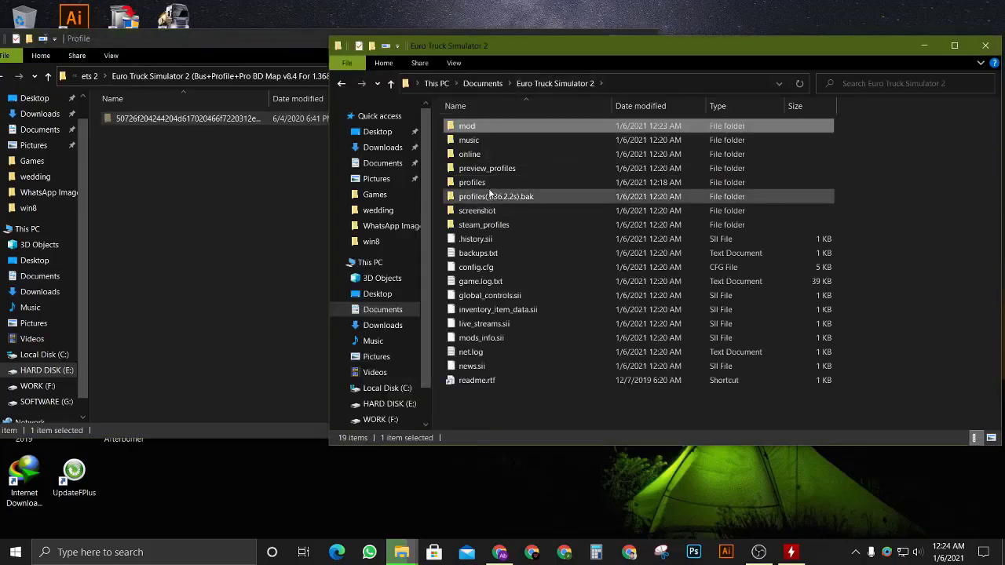
pyautogui.doubleClick(547, 186)
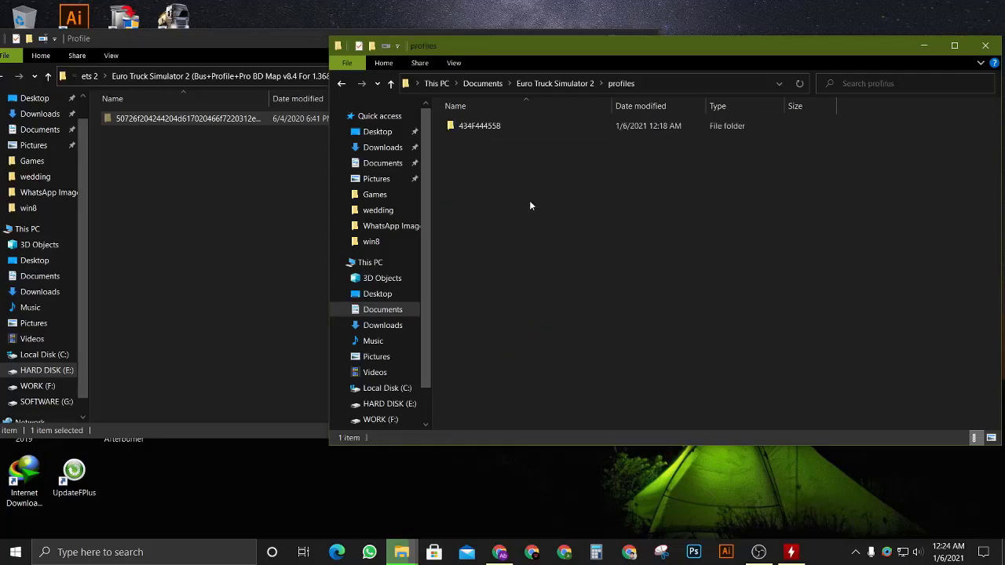
# Delete the existing 434F444558 folder from the game's profiles folder.
pyautogui.click(499, 127)
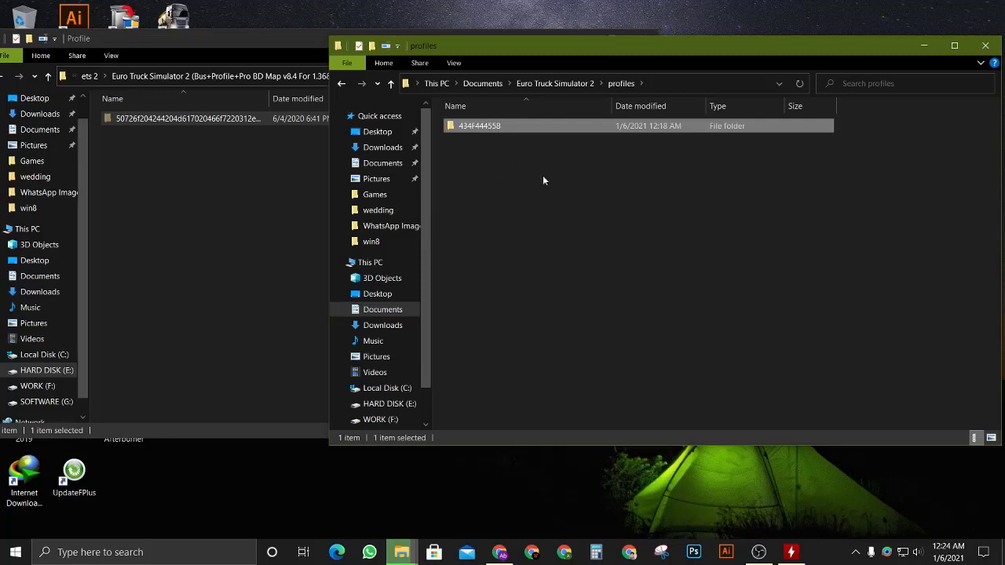
pyautogui.click(502, 161)
pyautogui.click(501, 131)
pyautogui.press('Delete')
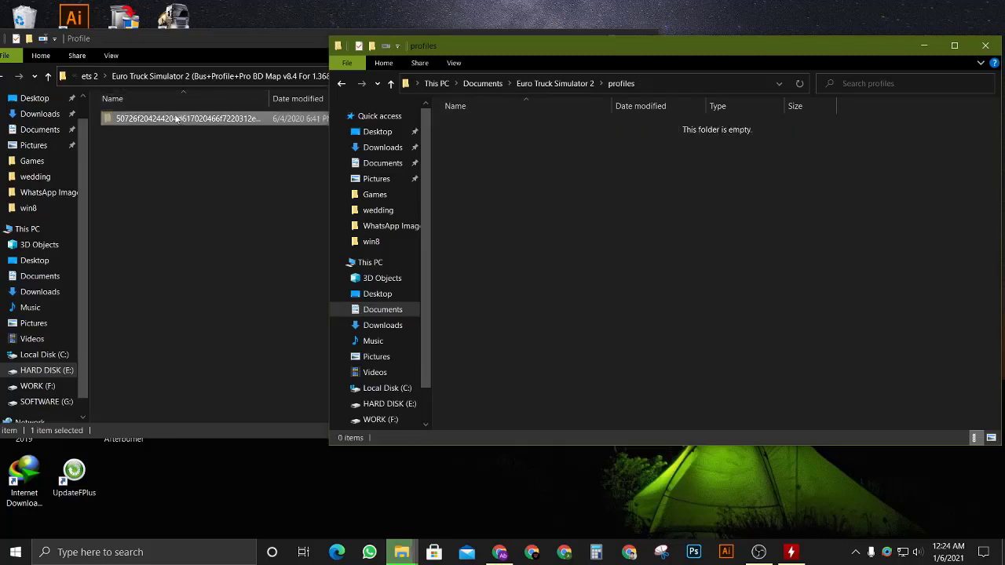
# Paste the cut profile subfolder into the profiles folder and check the progress of the mod file transfer.
pyautogui.hotkey('ctrl', 'v')
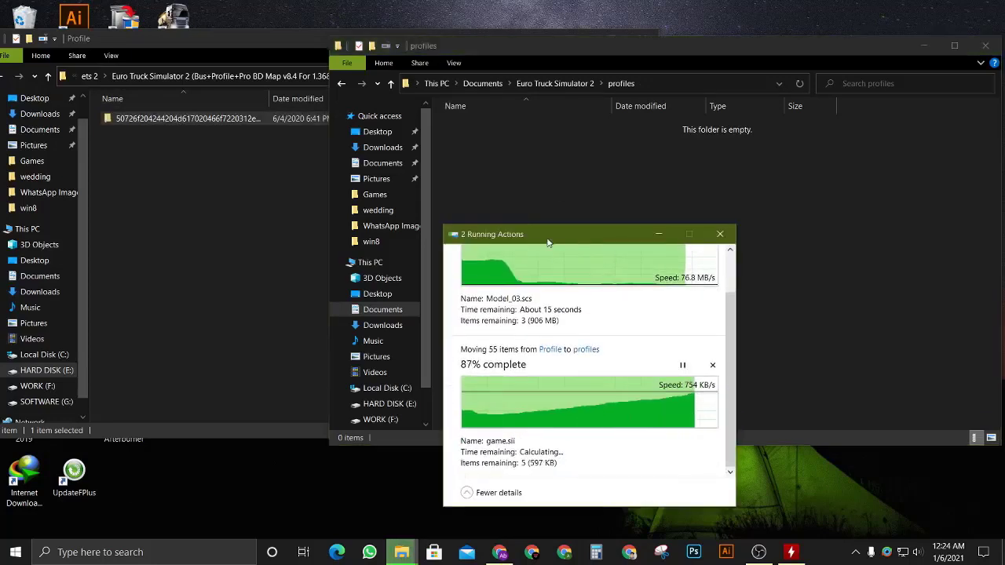
pyautogui.moveTo(548, 243); pyautogui.dragTo(458, 186)
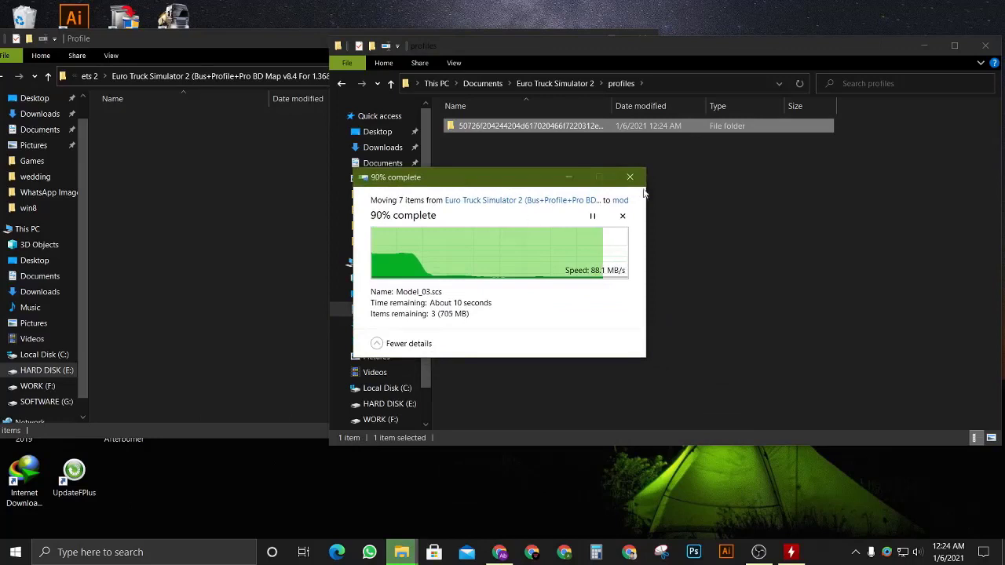
pyautogui.moveTo(730, 47); pyautogui.dragTo(649, 45)
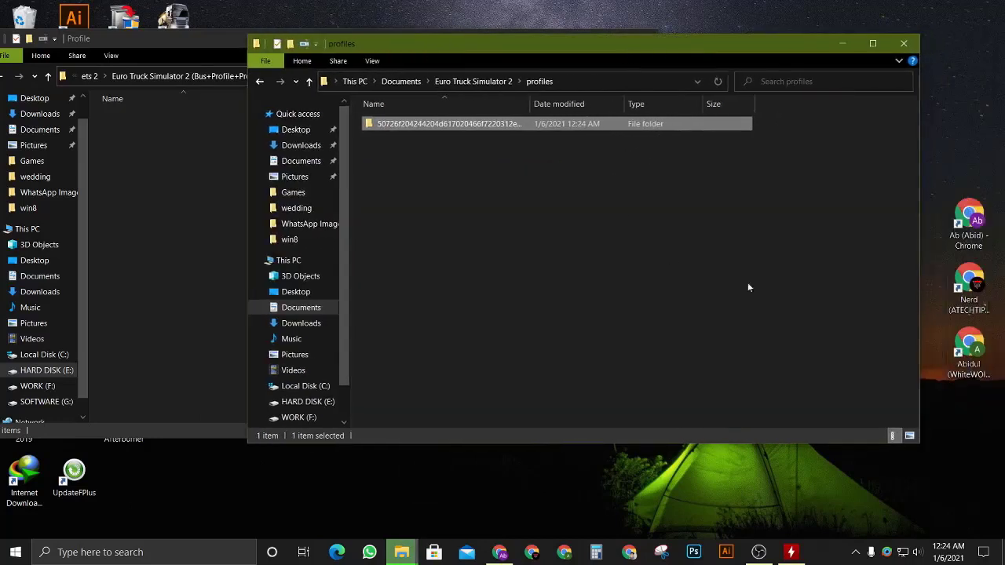
pyautogui.click(748, 282)
pyautogui.moveTo(408, 554)
pyautogui.click(527, 476)
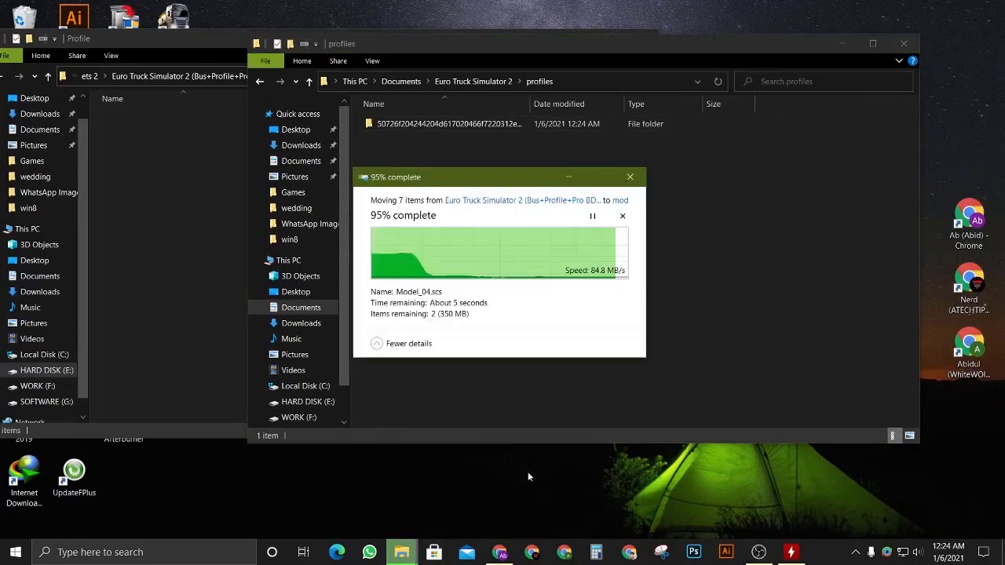
# Examine the files in the game's mod folder, refreshing the list, to verify that all mods were moved.
pyautogui.click(483, 81)
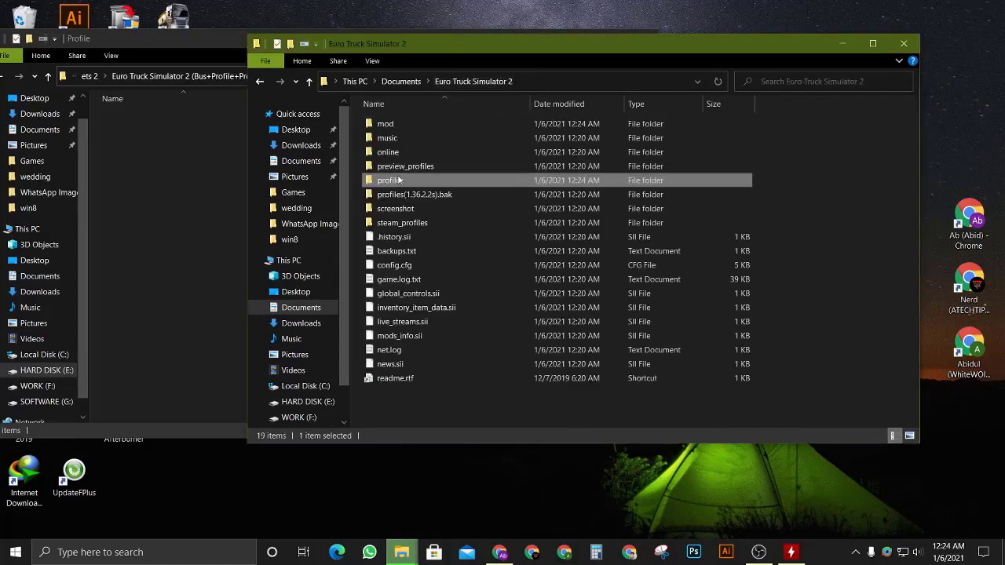
pyautogui.doubleClick(408, 125)
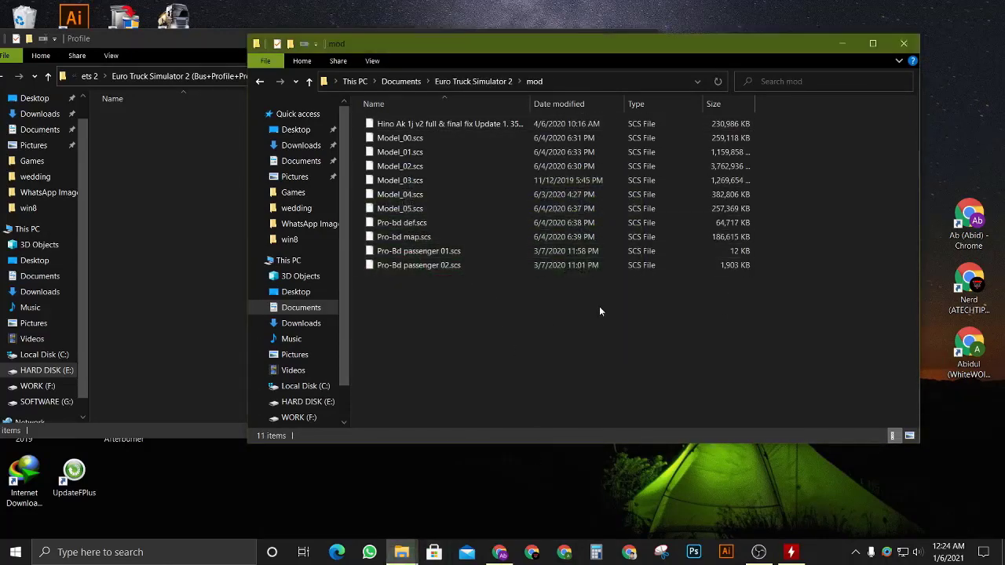
pyautogui.rightClick(600, 307)
pyautogui.click(542, 381)
pyautogui.rightClick(555, 341)
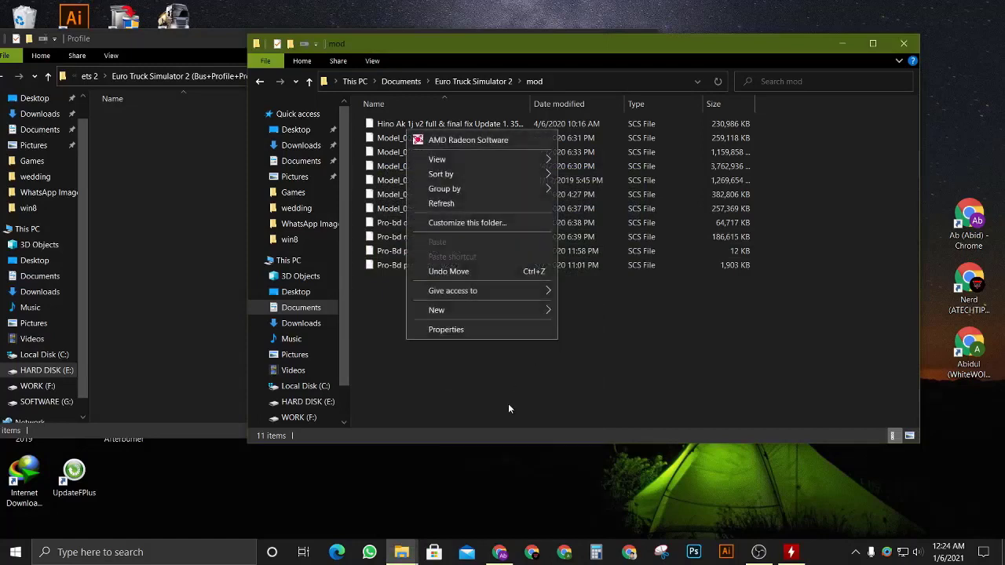
pyautogui.click(479, 203)
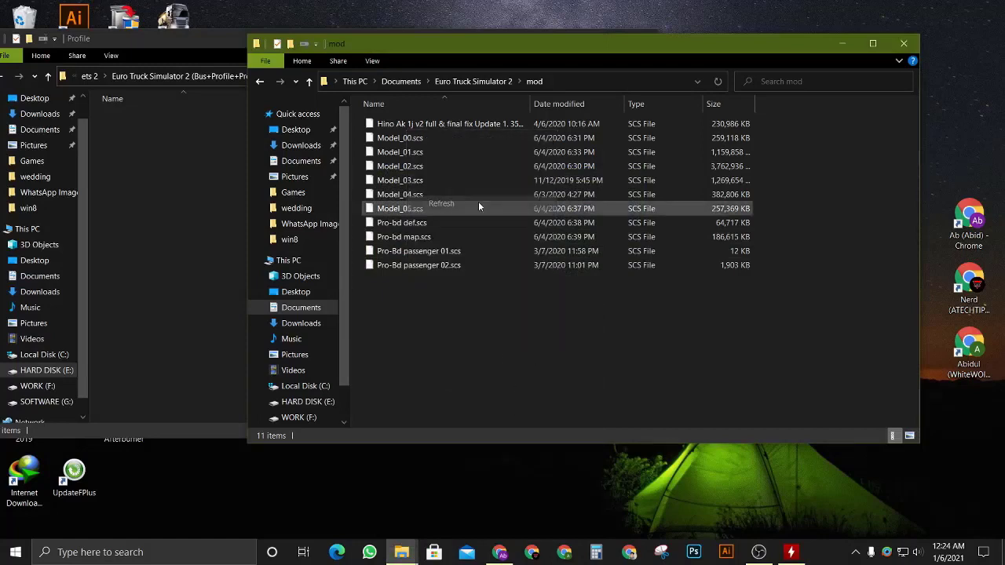
pyautogui.click(469, 81)
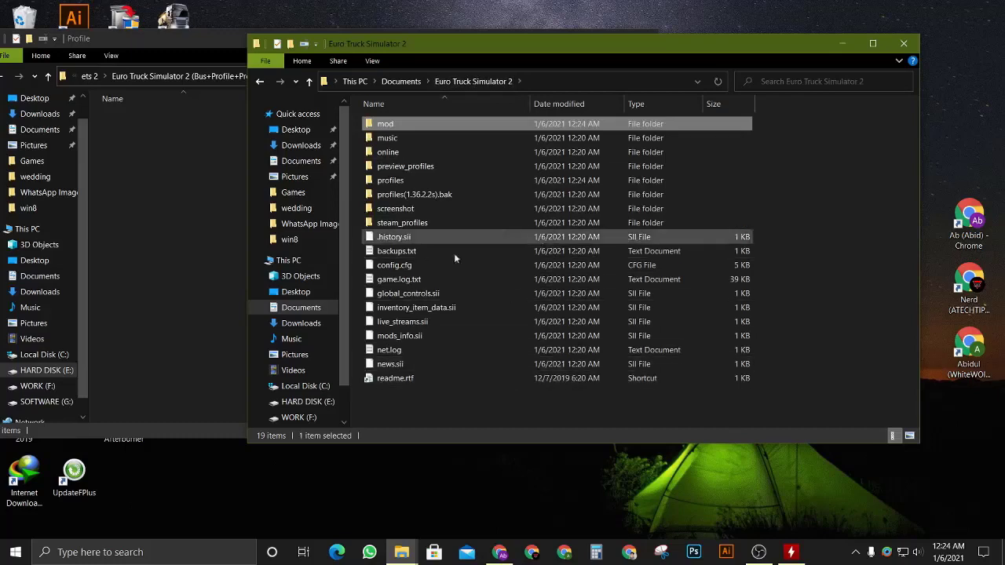
pyautogui.doubleClick(510, 123)
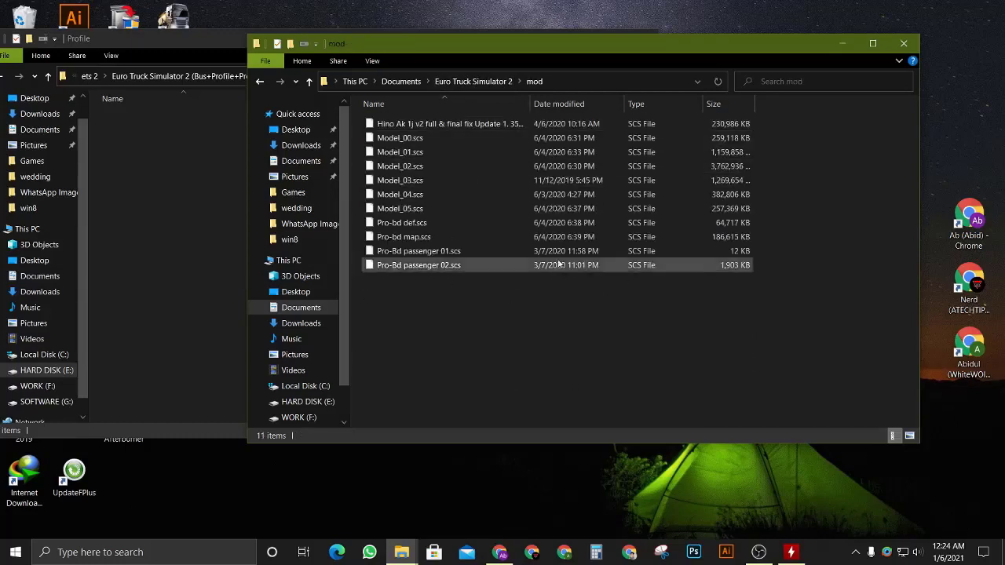
# Close both File Explorer windows and refresh the desktop.
pyautogui.click(903, 45)
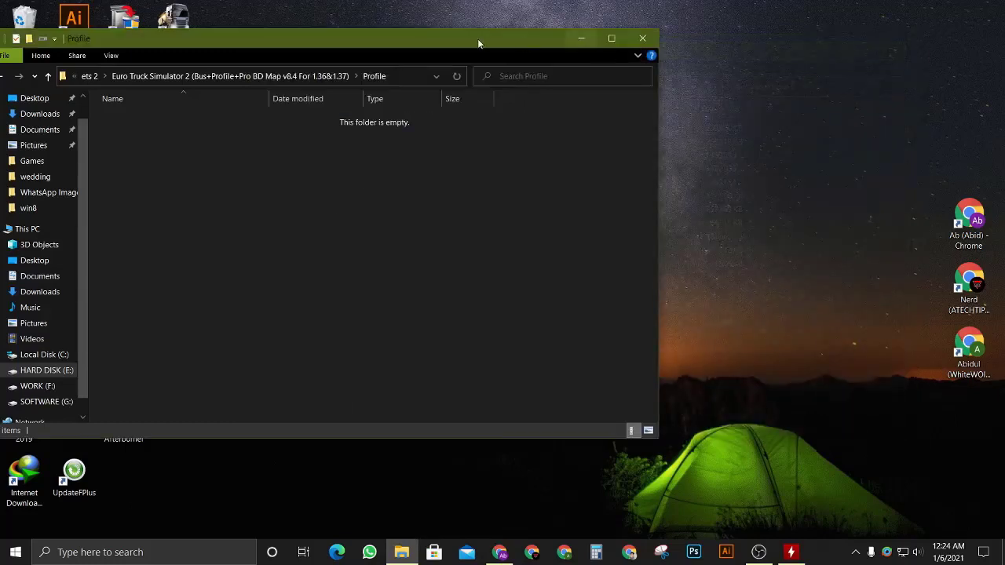
pyautogui.moveTo(477, 41); pyautogui.dragTo(663, 38)
pyautogui.click(845, 35)
pyautogui.rightClick(654, 119)
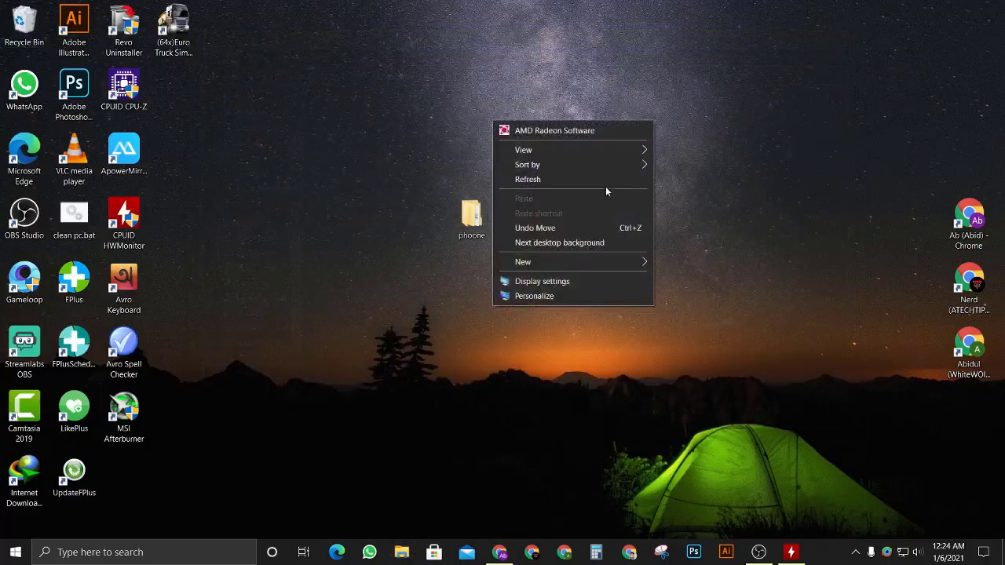
pyautogui.click(604, 182)
pyautogui.rightClick(641, 124)
pyautogui.click(560, 187)
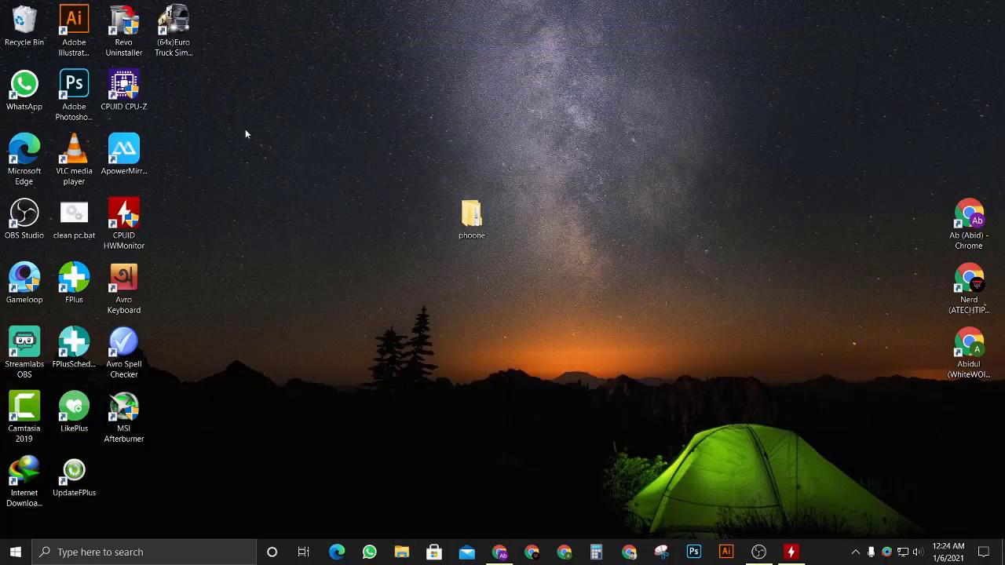
# Launch Euro Truck Simulator 2 with Image Spotlight allowed and open the Mod Manager for the Pro BD Map For 1.36 profile.
pyautogui.rightClick(27, 38)
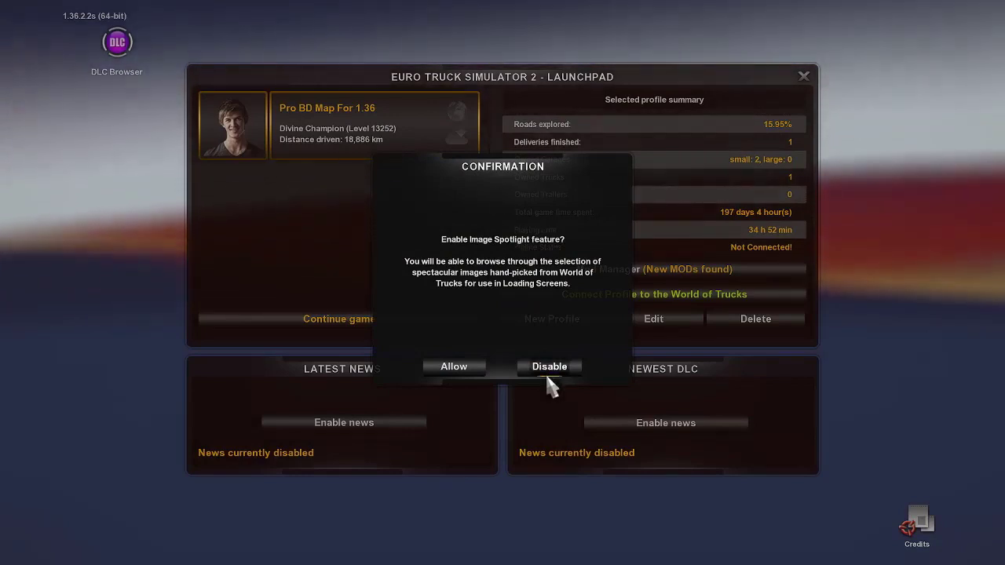
pyautogui.click(449, 368)
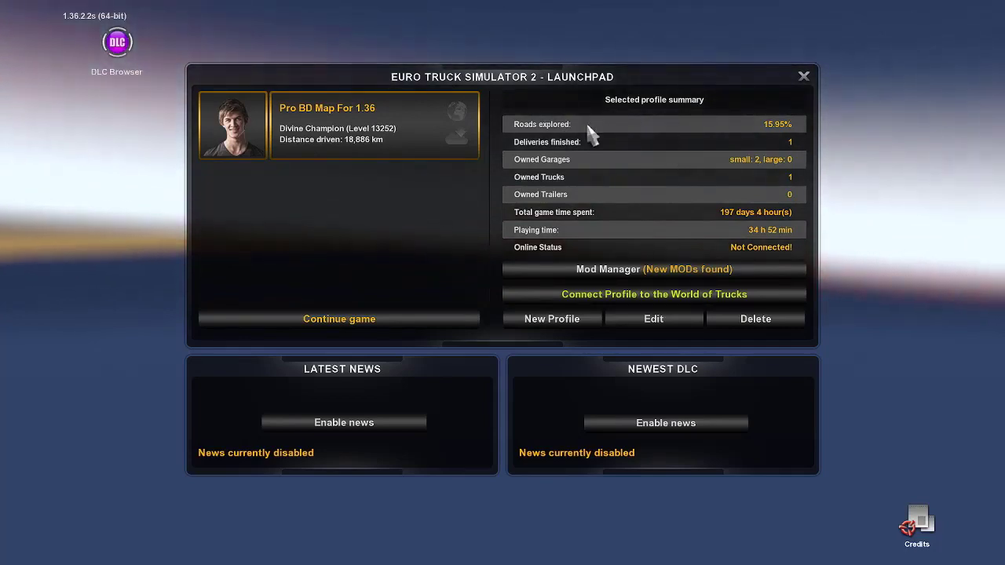
pyautogui.click(634, 283)
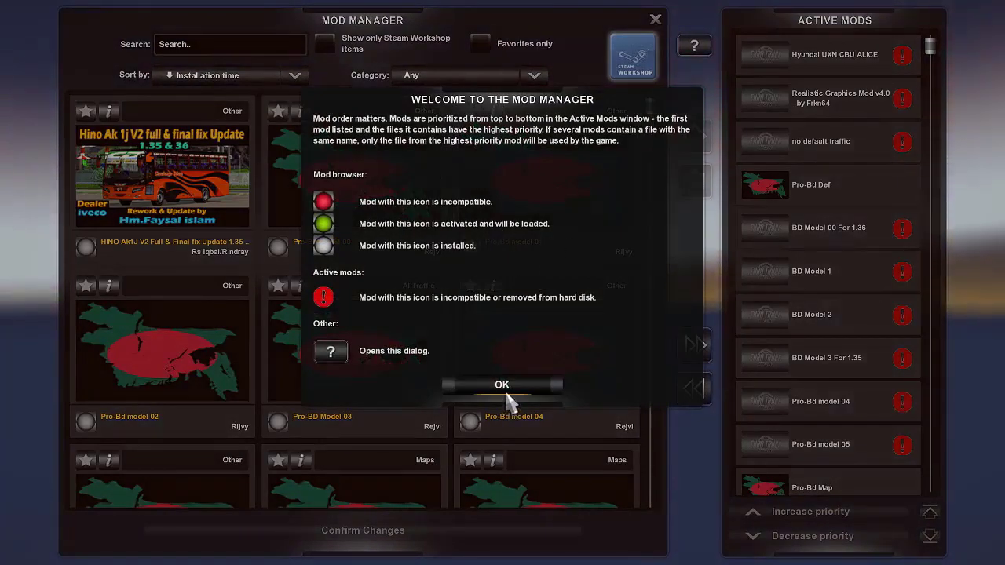
pyautogui.click(505, 392)
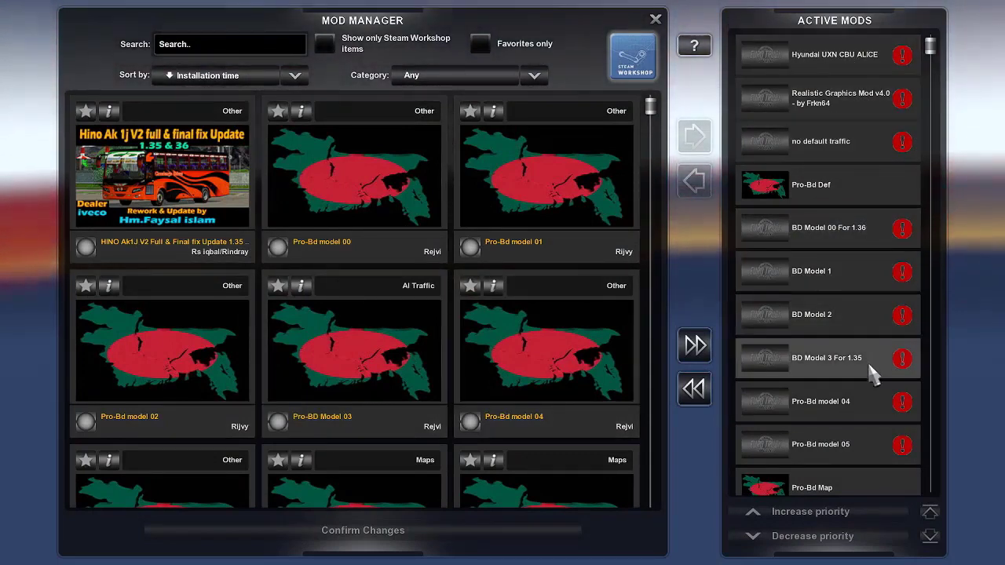
pyautogui.scroll(-1, 874, 377)
pyautogui.scroll(1, 874, 354)
pyautogui.scroll(-1, 882, 366)
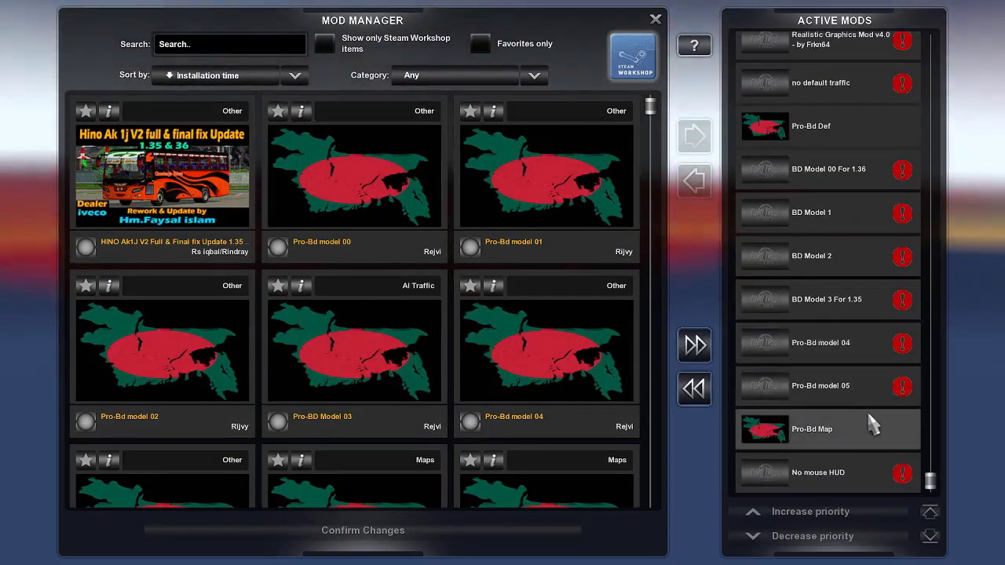
pyautogui.click(828, 477)
pyautogui.click(709, 392)
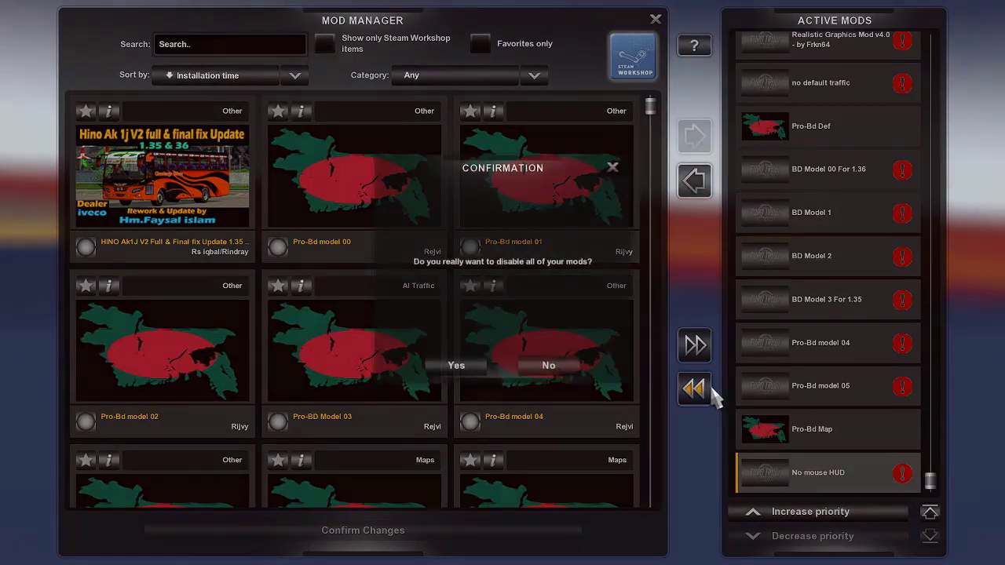
pyautogui.click(616, 167)
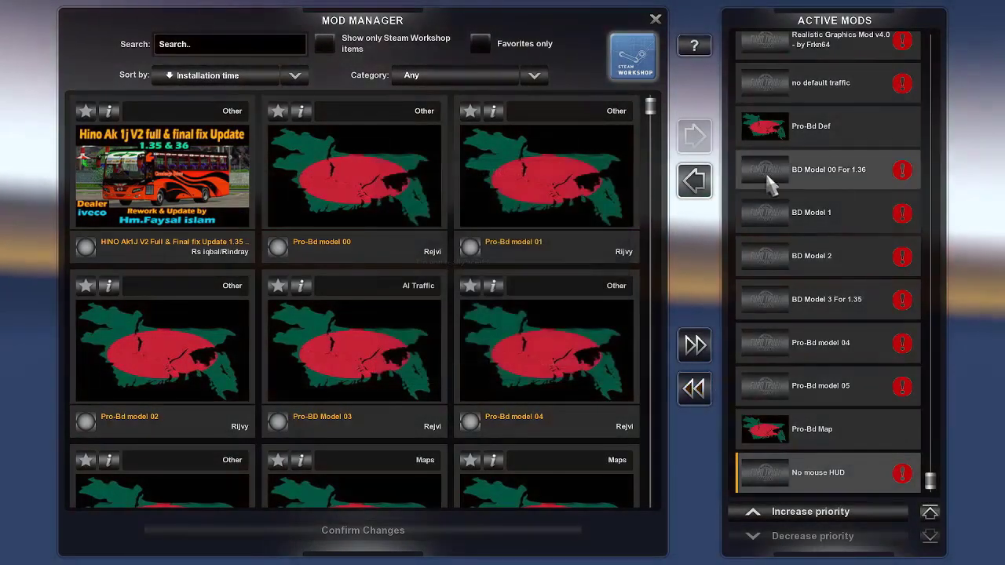
pyautogui.scroll(1, 808, 224)
pyautogui.scroll(-1, 832, 249)
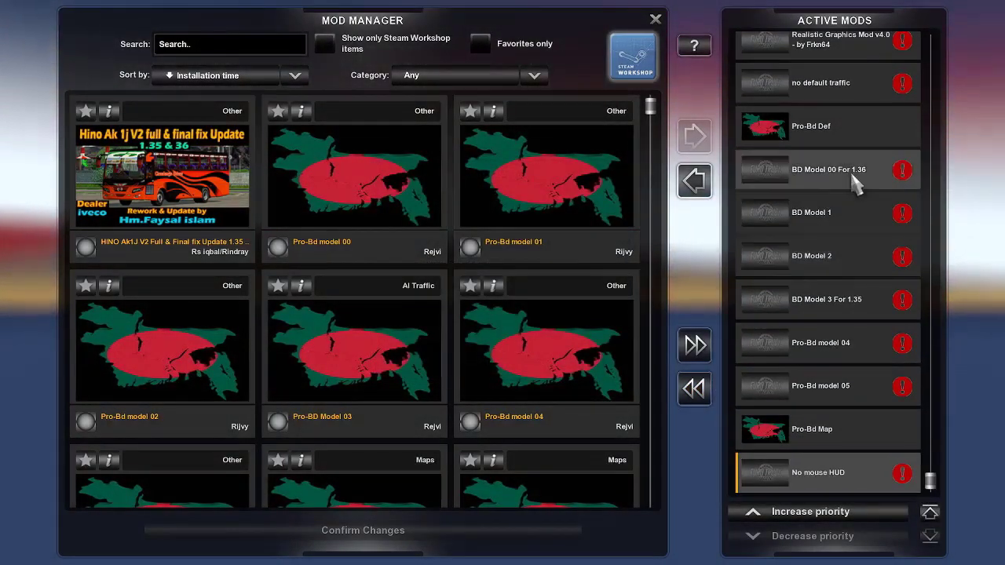
pyautogui.scroll(1, 852, 263)
pyautogui.scroll(-1, 677, 305)
# Activate the Pro-Bd Passengers 02, Passengers 01, model 05, Model 03, model 04 and model 02 mods.
pyautogui.scroll(-3, 479, 361)
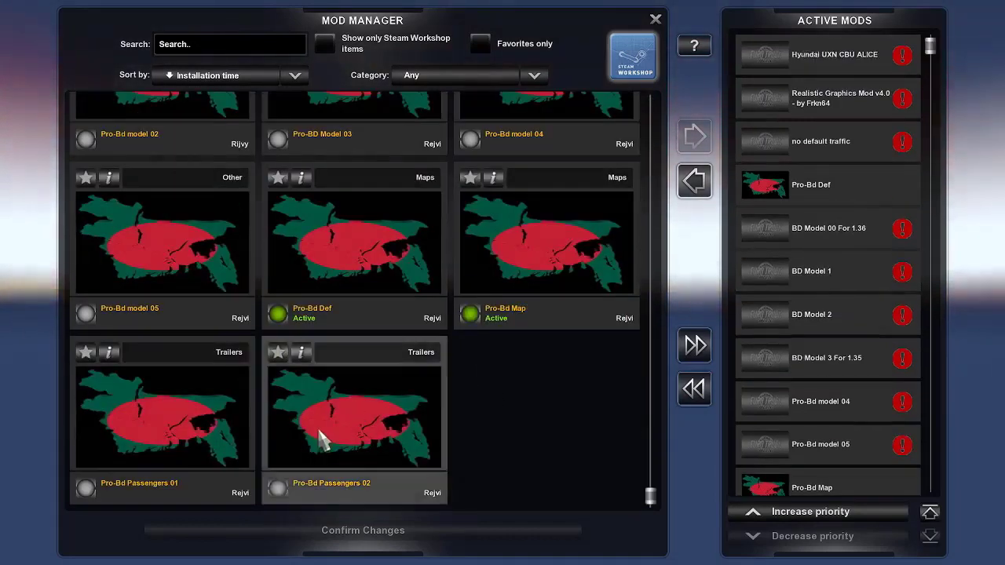
pyautogui.doubleClick(322, 440)
pyautogui.doubleClick(205, 428)
pyautogui.doubleClick(182, 281)
pyautogui.scroll(1, 276, 319)
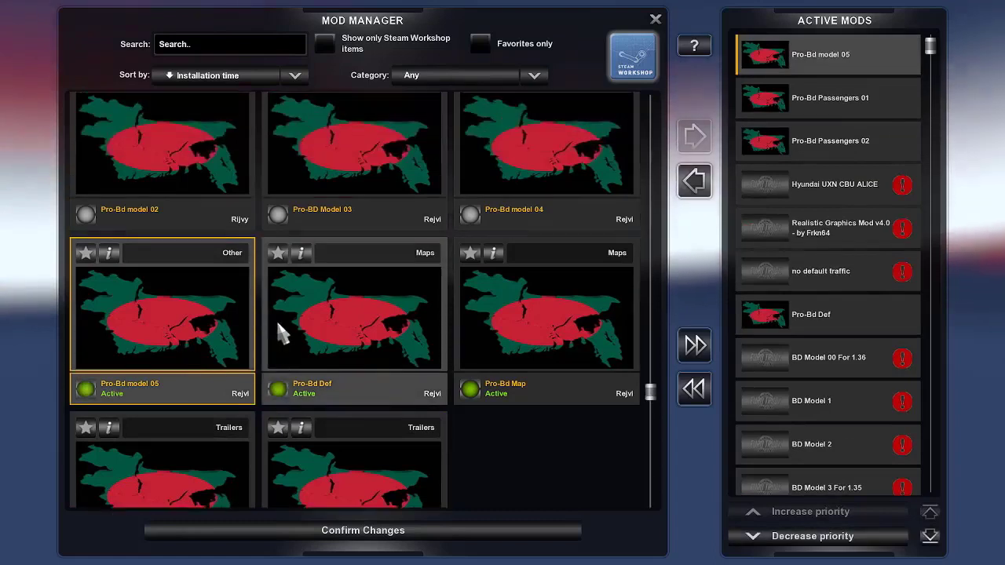
pyautogui.doubleClick(343, 206)
pyautogui.doubleClick(482, 190)
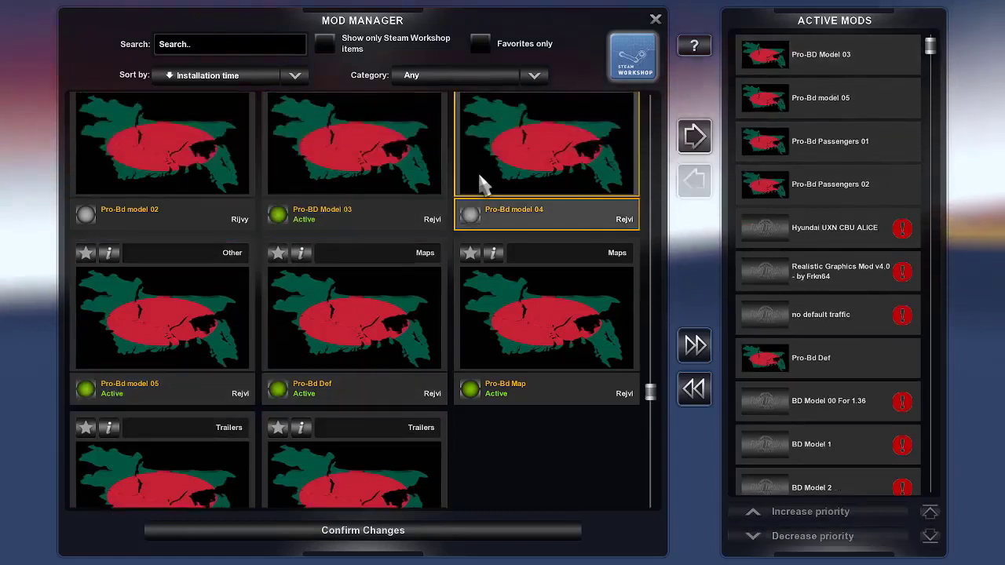
pyautogui.doubleClick(224, 173)
# Activate the Pro-Bd model 00 and model 01 mods, plus the HINO Ak1J V2 bus mod.
pyautogui.scroll(1, 274, 247)
pyautogui.scroll(1, 321, 211)
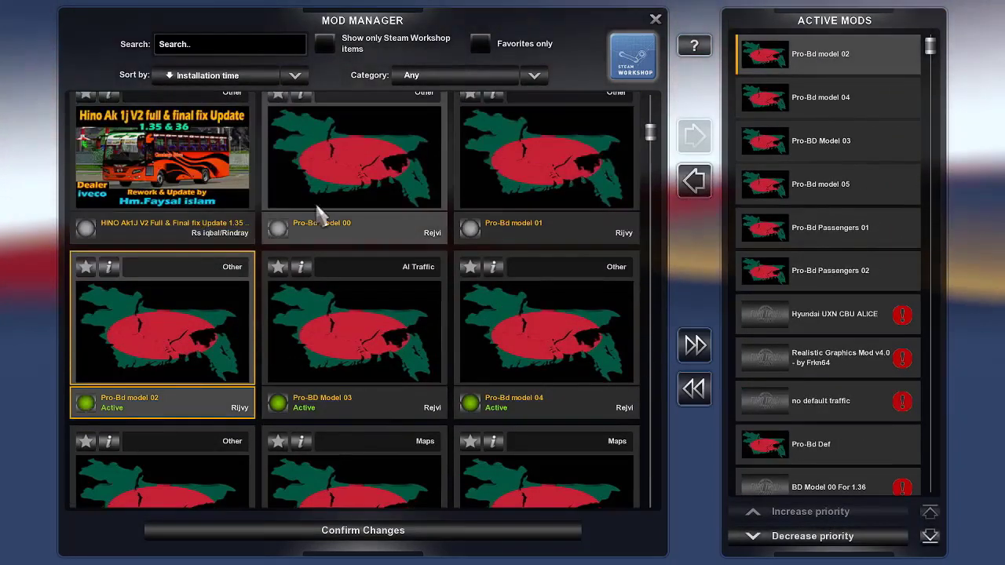
pyautogui.doubleClick(323, 214)
pyautogui.doubleClick(461, 176)
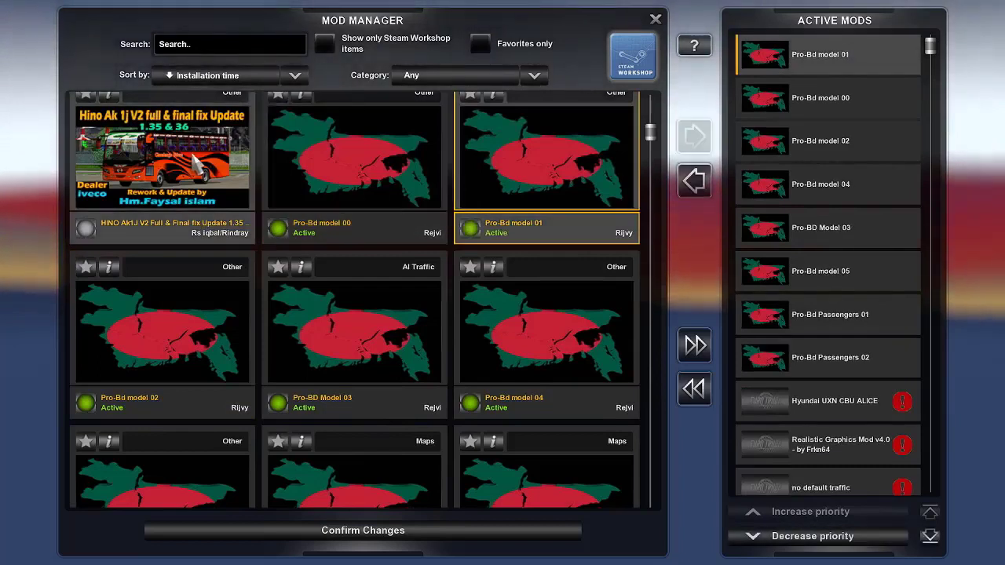
pyautogui.doubleClick(192, 157)
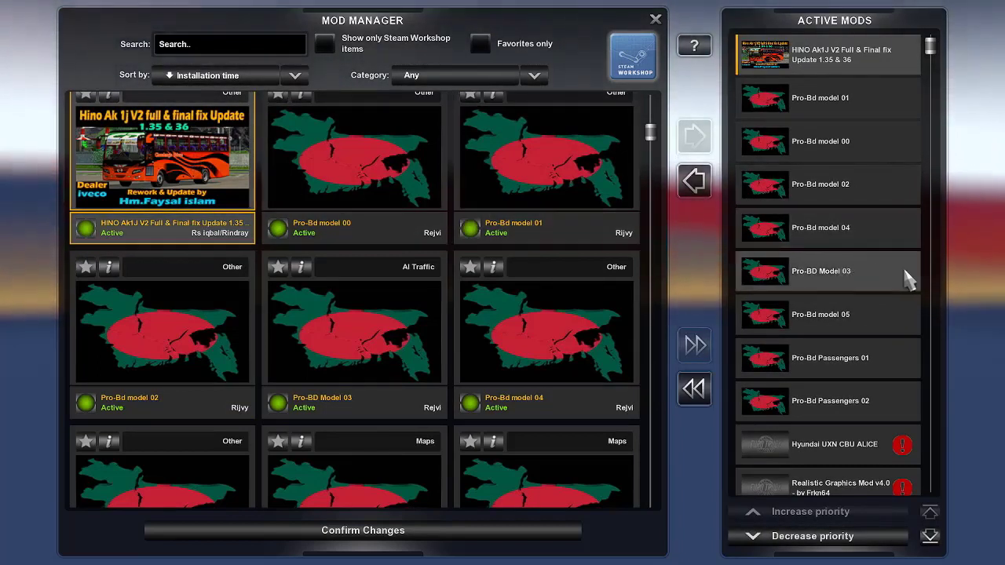
# Find Pro-Bd Def among the active mods and raise it to the highest priority.
pyautogui.scroll(-7, 881, 284)
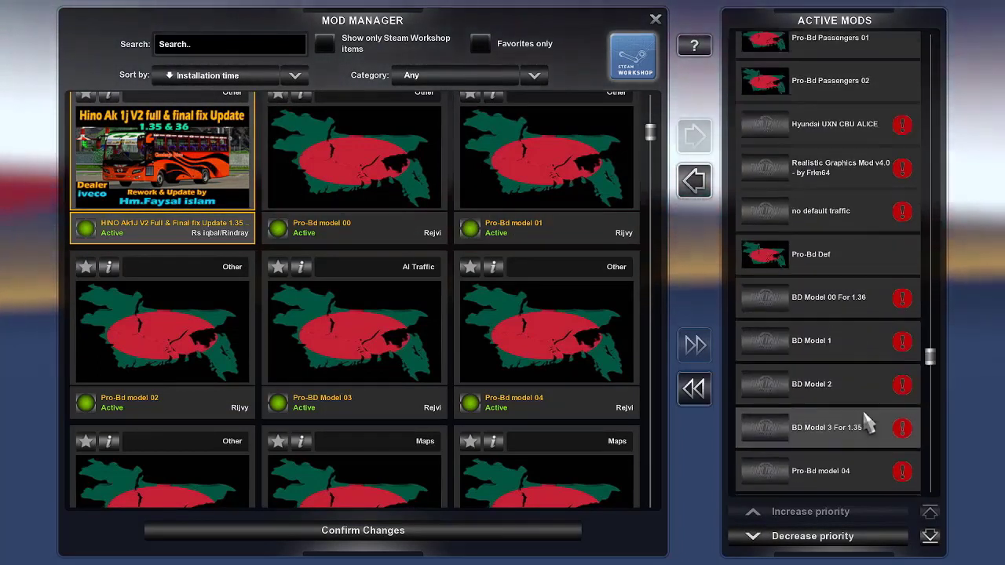
pyautogui.scroll(-3, 867, 424)
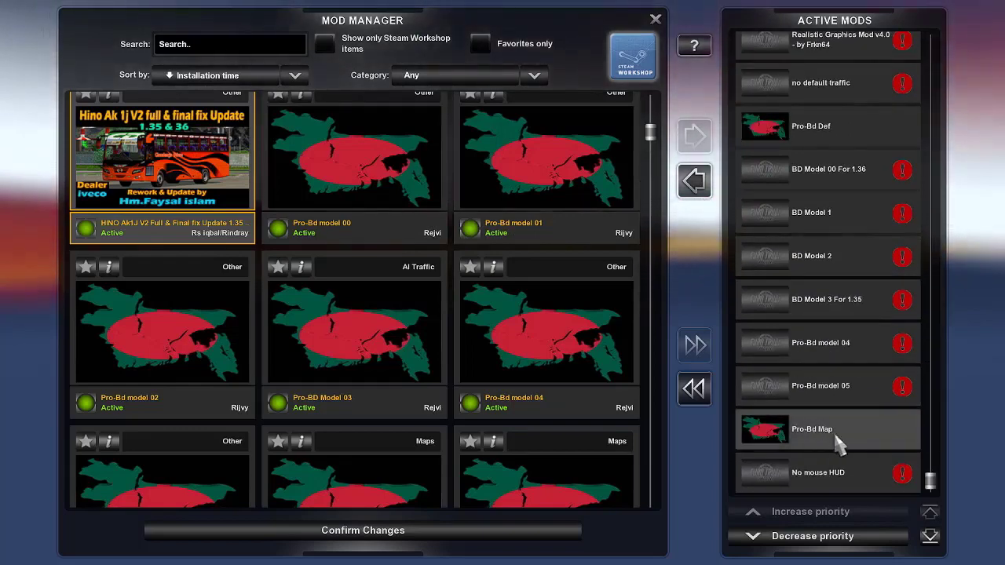
pyautogui.scroll(2, 846, 443)
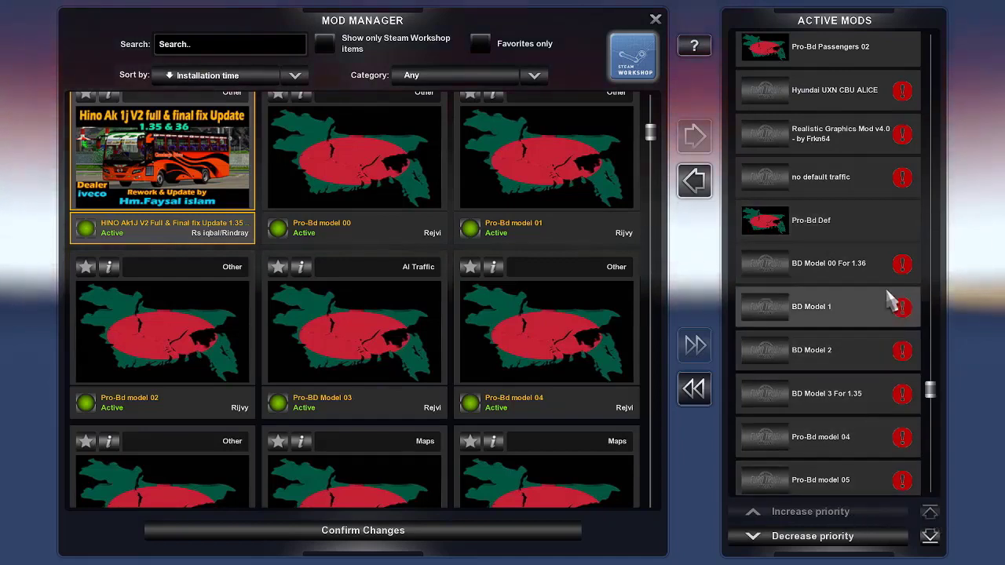
pyautogui.click(867, 223)
pyautogui.click(931, 515)
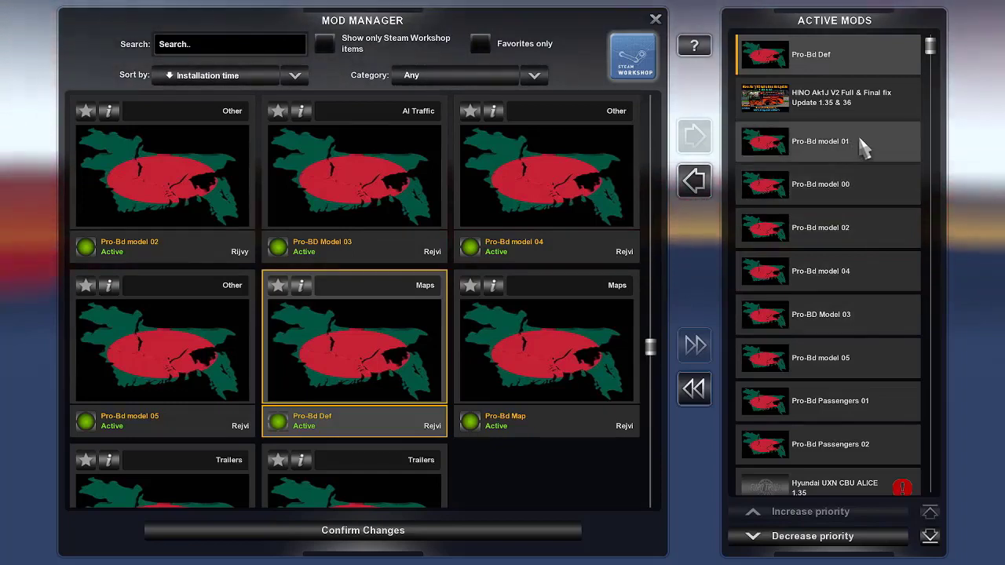
# Raise Pro-Bd model 00 above model 01 and Pro-BD Model 03 above model 04 in the active mods order.
pyautogui.click(871, 195)
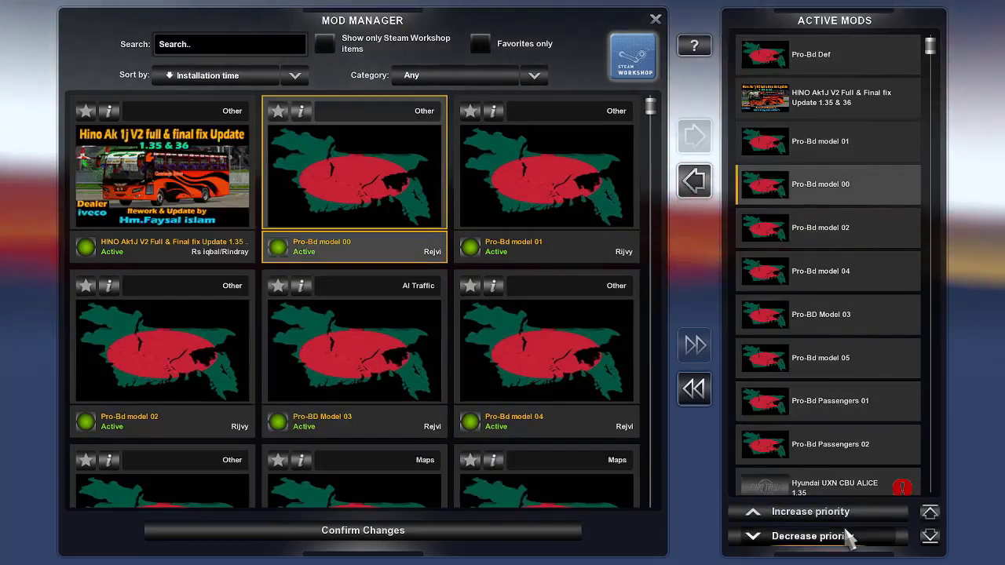
pyautogui.click(871, 511)
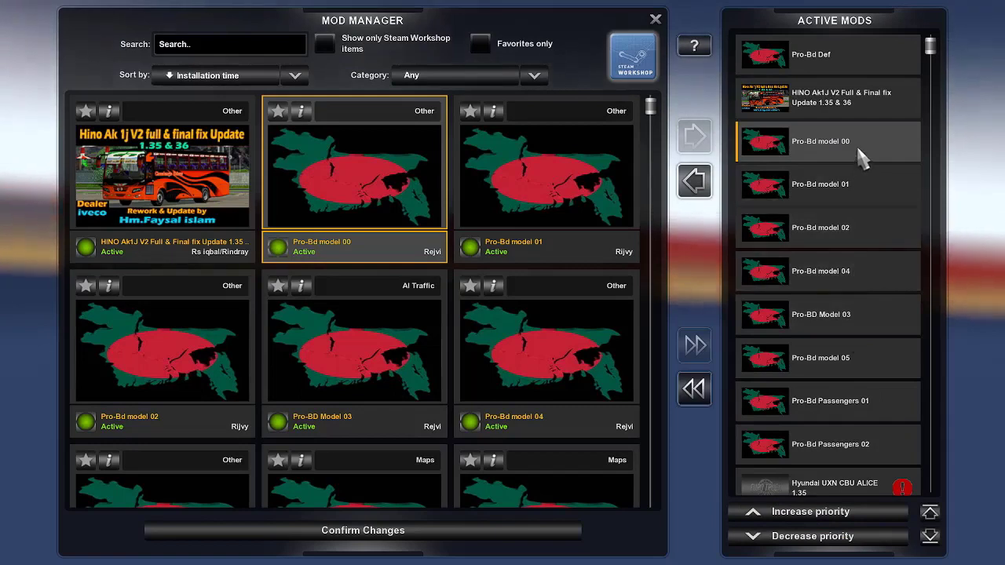
pyautogui.click(885, 318)
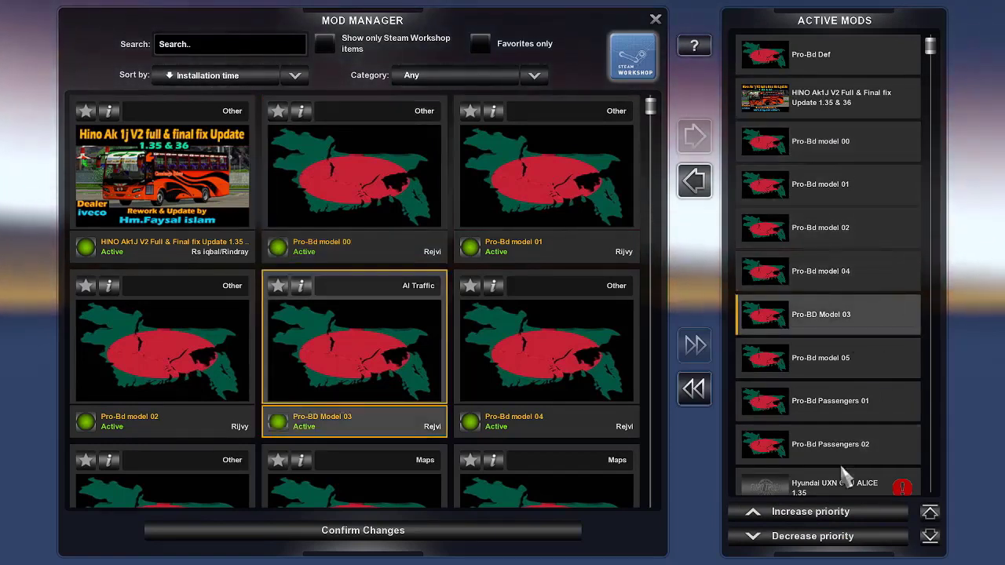
pyautogui.click(841, 511)
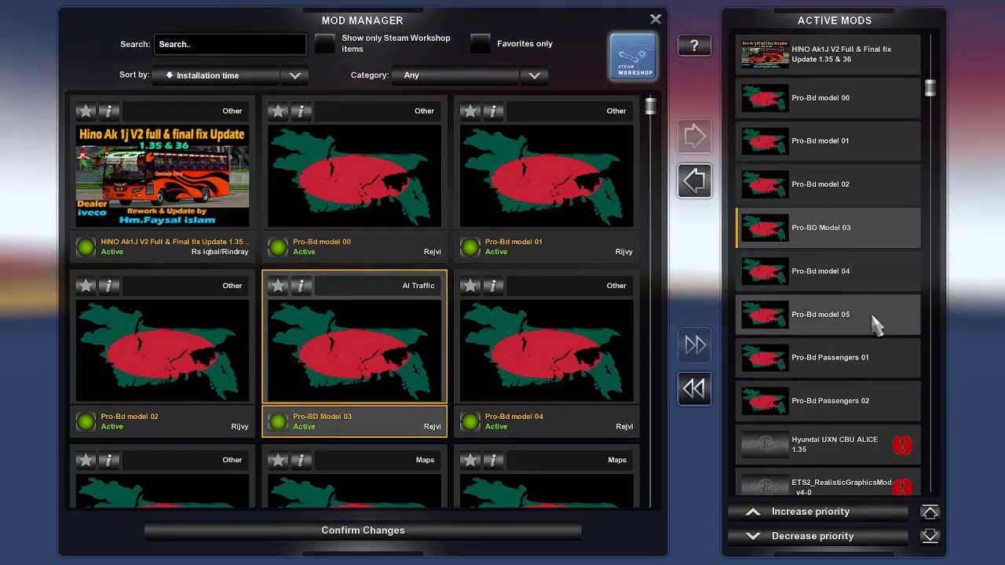